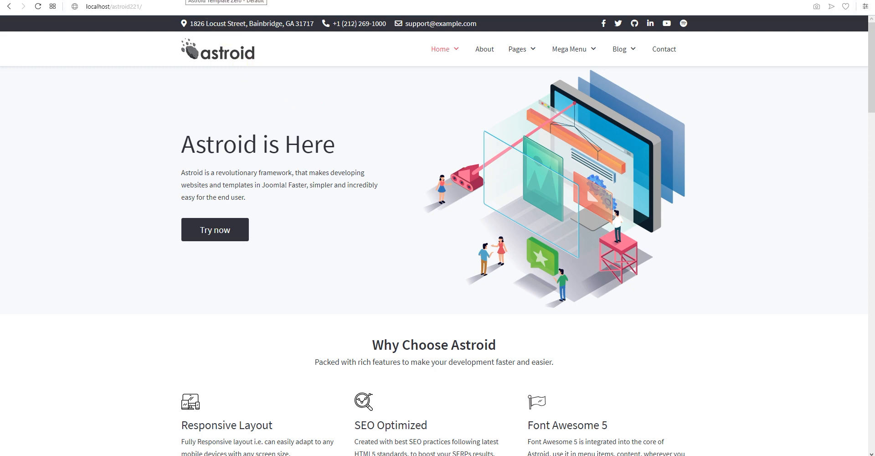
- Switch to the Joomla administrator and open the form for adding a new menu
{"action": "left_click", "coordinate": [187, 0]}
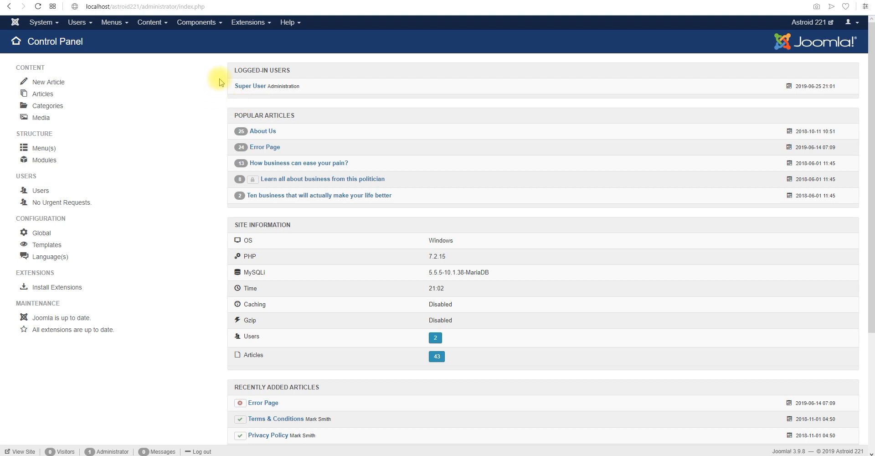
{"action": "left_click", "coordinate": [111, 22]}
{"action": "mouse_move", "coordinate": [114, 39]}
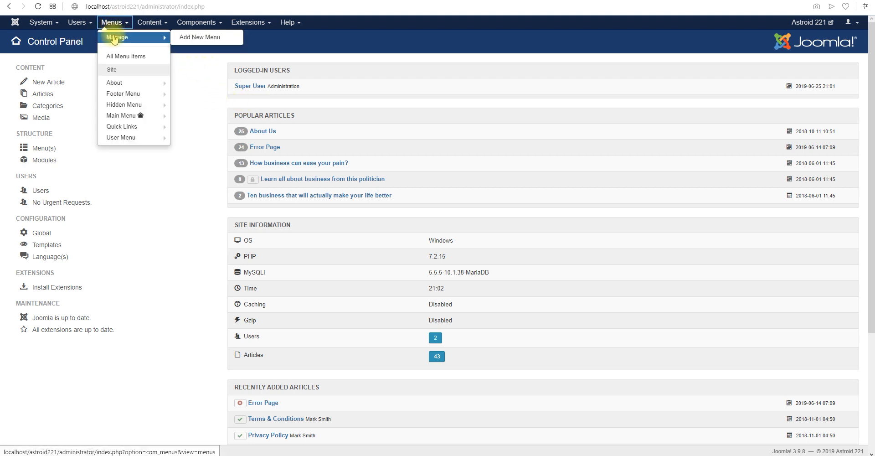
{"action": "left_click", "coordinate": [196, 37]}
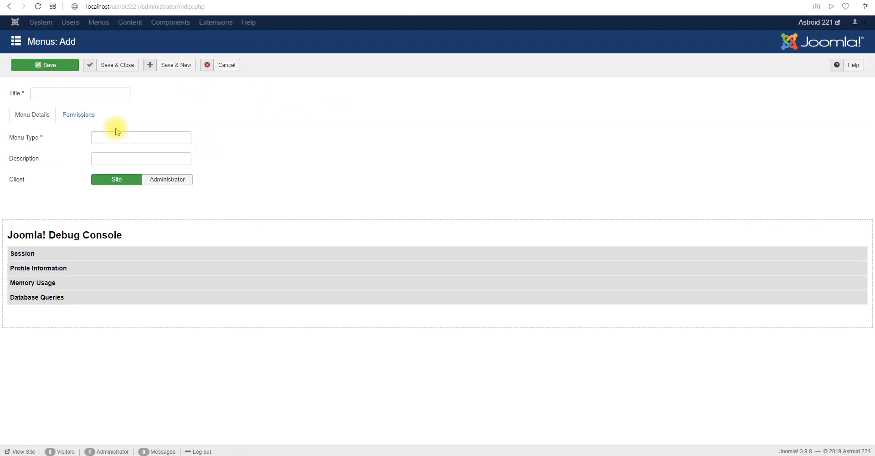
- Save a menu with "One page menu" as both title and menu type, and open its item list
{"action": "left_click", "coordinate": [90, 94]}
{"action": "type", "text": "One "}
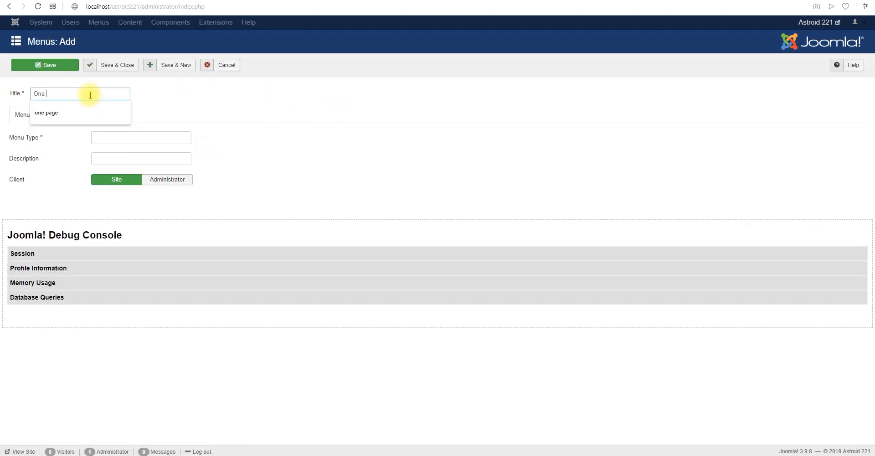
{"action": "type", "text": "page menu"}
{"action": "key", "text": "ctrl+c"}
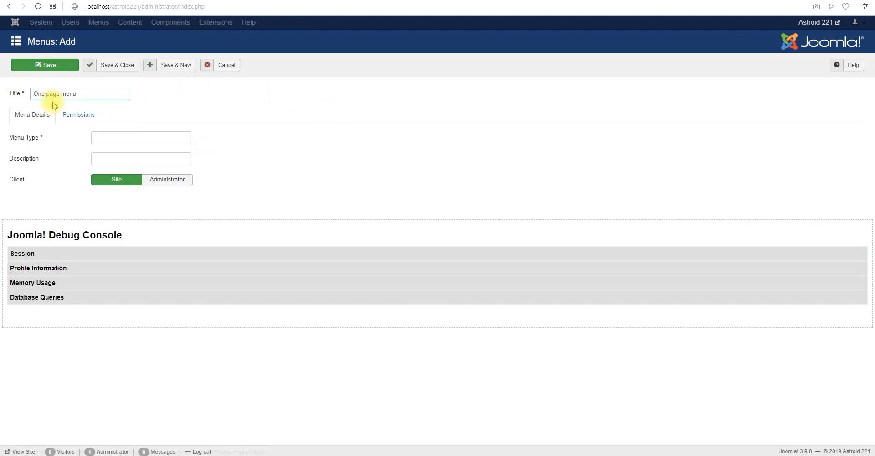
{"action": "left_click", "coordinate": [142, 139]}
{"action": "key", "text": "ctrl+v"}
{"action": "left_click", "coordinate": [115, 64]}
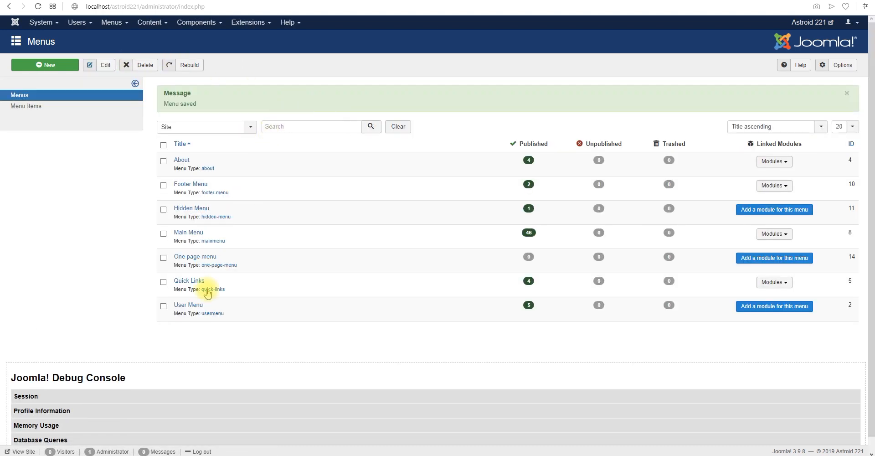
{"action": "left_click", "coordinate": [195, 256]}
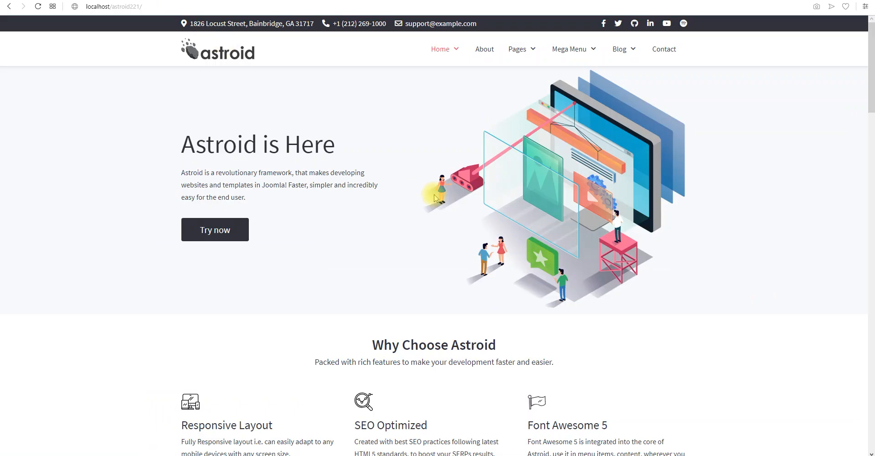
- Examine the site's home page sections from Why Choose Astroid and Visual mega menu builder down to Latest News and Get in touch
{"action": "scroll", "coordinate": [374, 195], "scroll_direction": "down", "scroll_amount": 2}
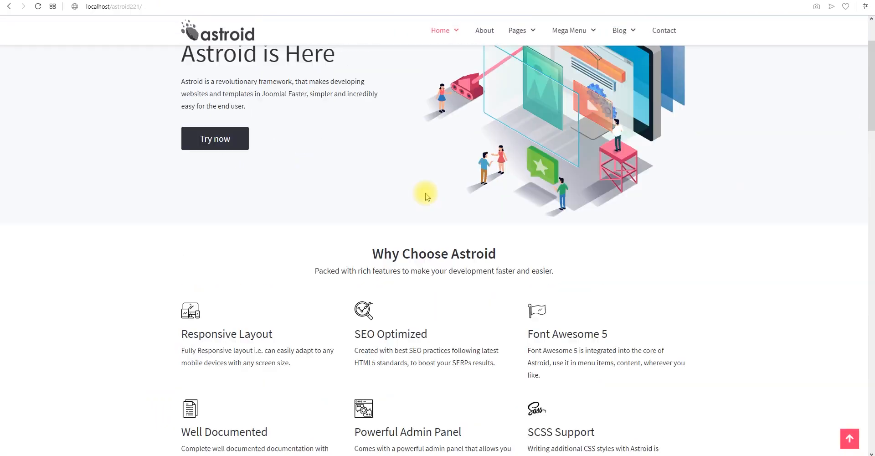
{"action": "scroll", "coordinate": [425, 196], "scroll_direction": "up", "scroll_amount": 2}
{"action": "left_click_drag", "start_coordinate": [373, 344], "coordinate": [518, 367]}
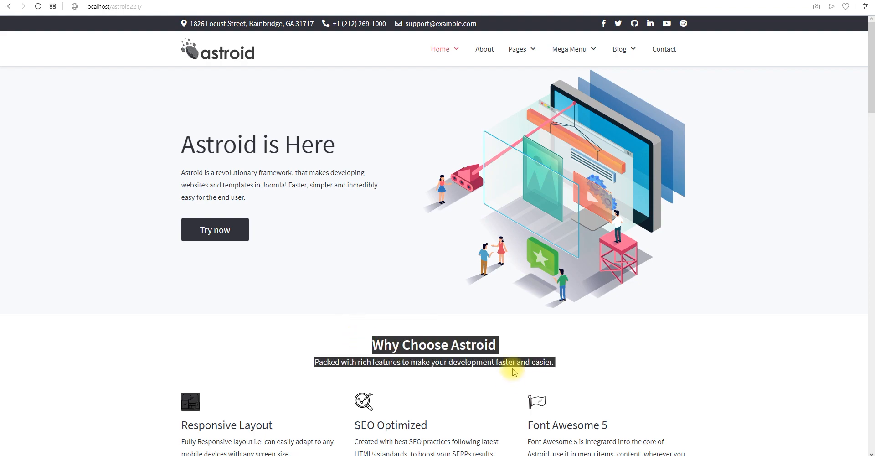
{"action": "scroll", "coordinate": [521, 354], "scroll_direction": "down", "scroll_amount": 10}
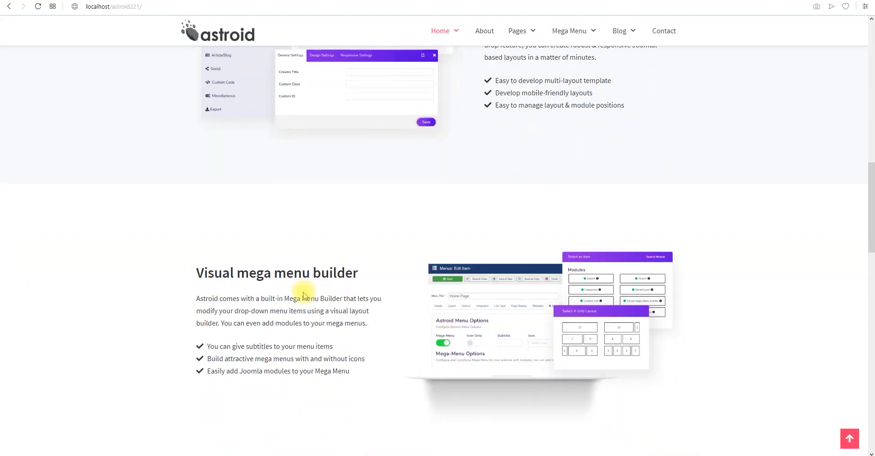
{"action": "scroll", "coordinate": [302, 289], "scroll_direction": "down", "scroll_amount": 1}
{"action": "left_click_drag", "start_coordinate": [249, 227], "coordinate": [312, 226]}
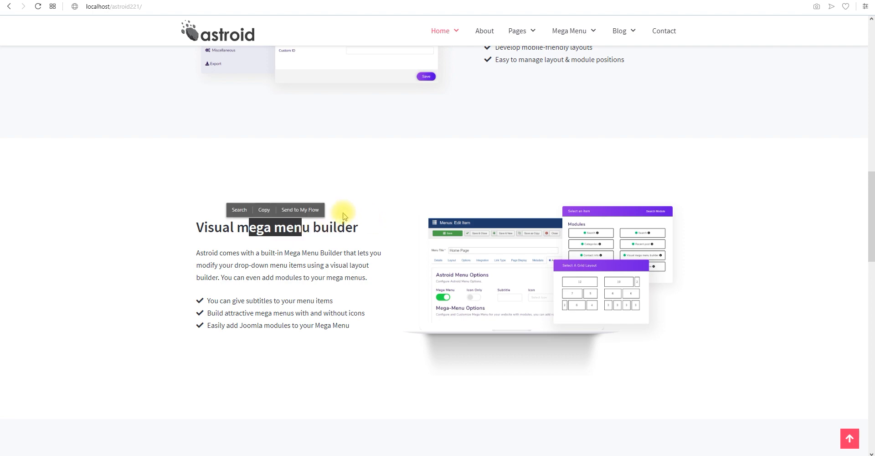
{"action": "left_click", "coordinate": [344, 213]}
{"action": "scroll", "coordinate": [538, 318], "scroll_direction": "down", "scroll_amount": 1}
{"action": "scroll", "coordinate": [537, 317], "scroll_direction": "down", "scroll_amount": 4}
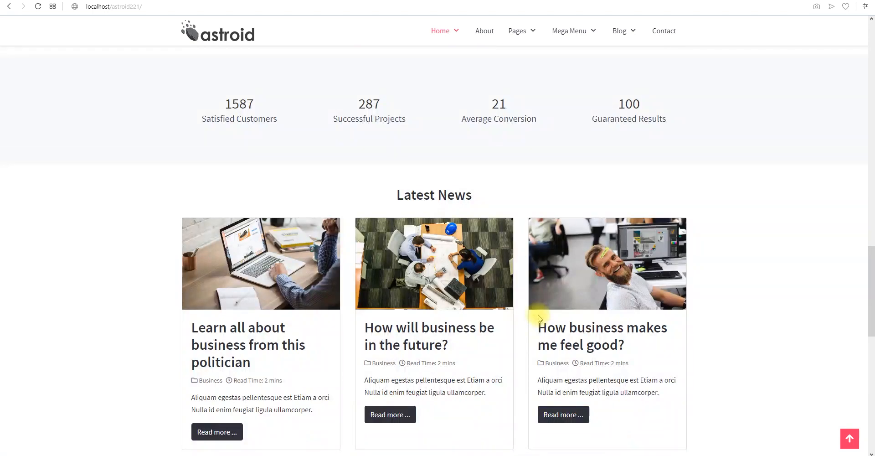
{"action": "scroll", "coordinate": [538, 318], "scroll_direction": "down", "scroll_amount": 3}
{"action": "scroll", "coordinate": [538, 317], "scroll_direction": "up", "scroll_amount": 3}
{"action": "left_click_drag", "start_coordinate": [382, 184], "coordinate": [482, 218]}
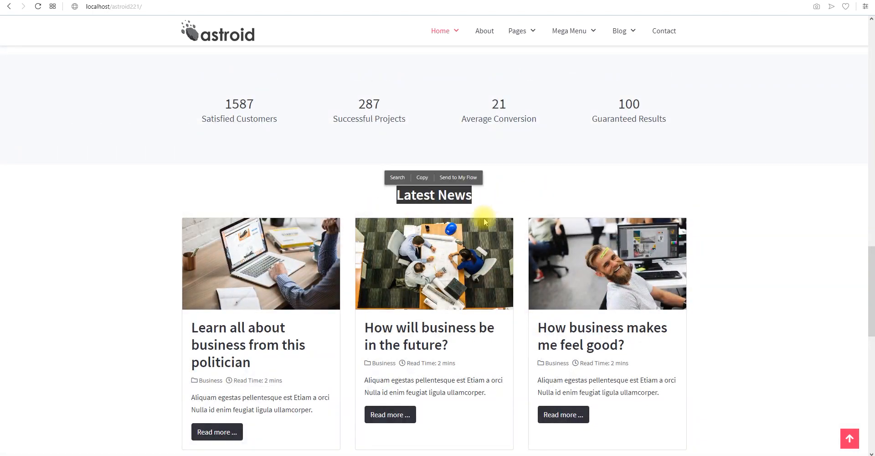
{"action": "scroll", "coordinate": [405, 387], "scroll_direction": "down", "scroll_amount": 3}
{"action": "left_click_drag", "start_coordinate": [371, 369], "coordinate": [496, 370]}
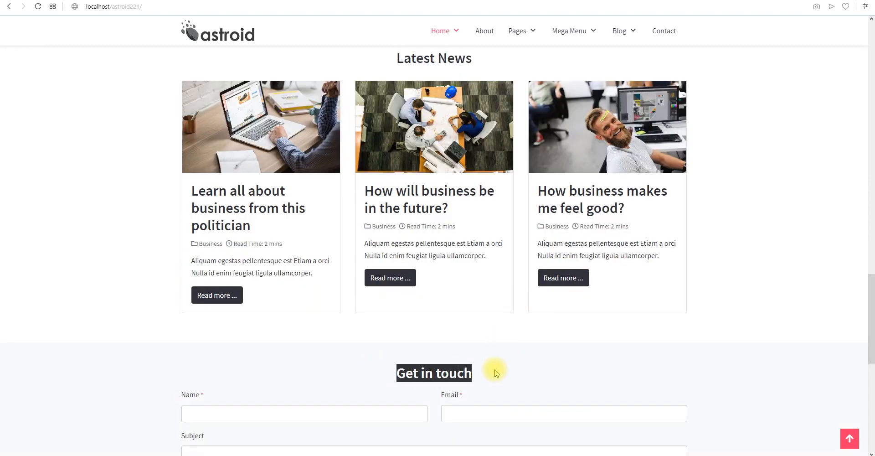
{"action": "scroll", "coordinate": [501, 364], "scroll_direction": "down", "scroll_amount": 3}
{"action": "scroll", "coordinate": [519, 267], "scroll_direction": "up", "scroll_amount": 4}
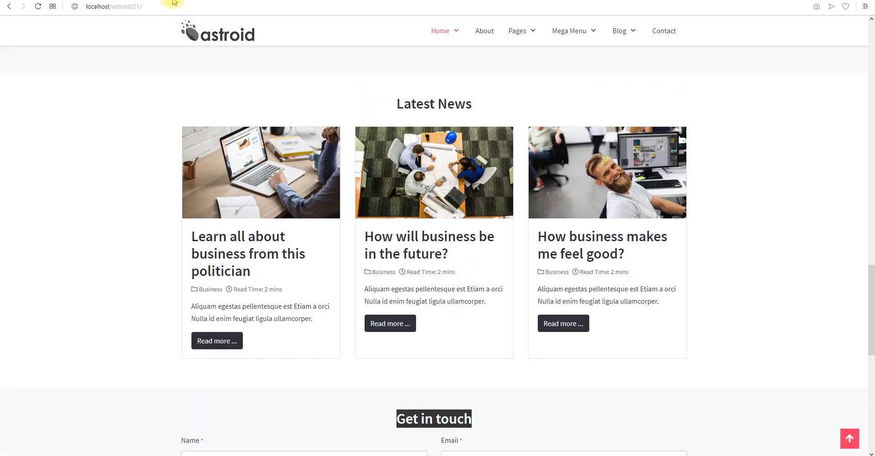
{"action": "scroll", "coordinate": [175, 2], "scroll_direction": "up", "scroll_amount": 3}
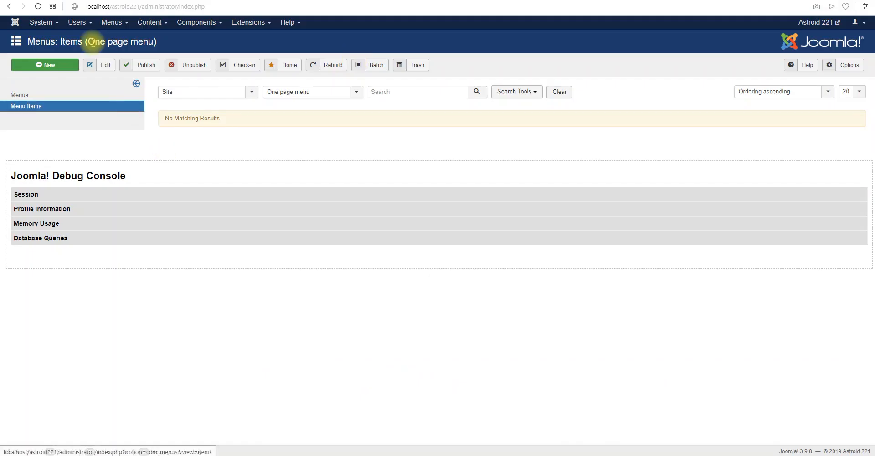
- Start a new item in One page menu and title it "Why" after the home page's Why Choose Astroid section
{"action": "left_click", "coordinate": [44, 65]}
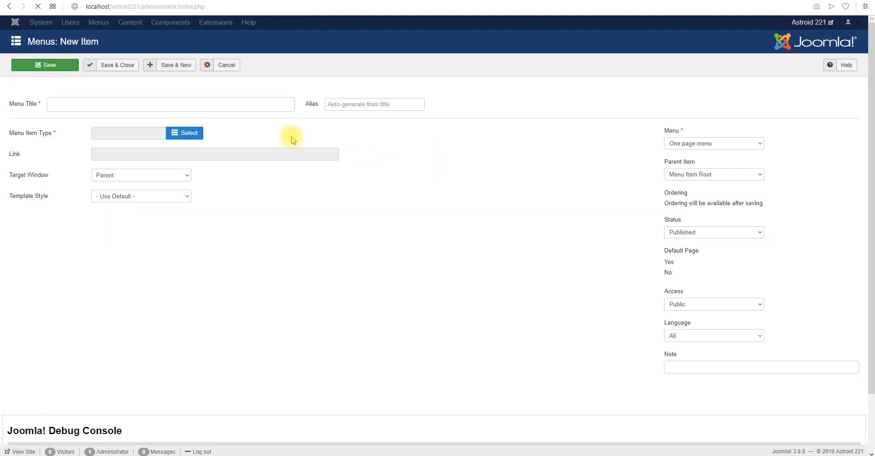
{"action": "left_click", "coordinate": [178, 104]}
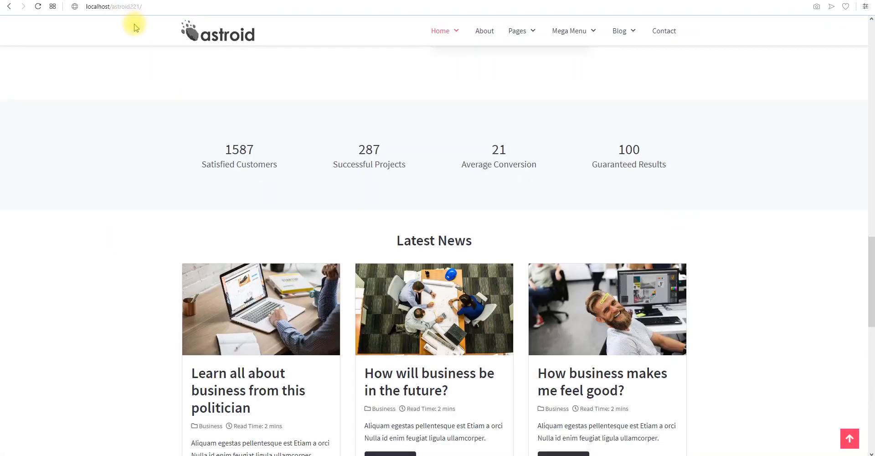
{"action": "scroll", "coordinate": [343, 174], "scroll_direction": "up", "scroll_amount": 15}
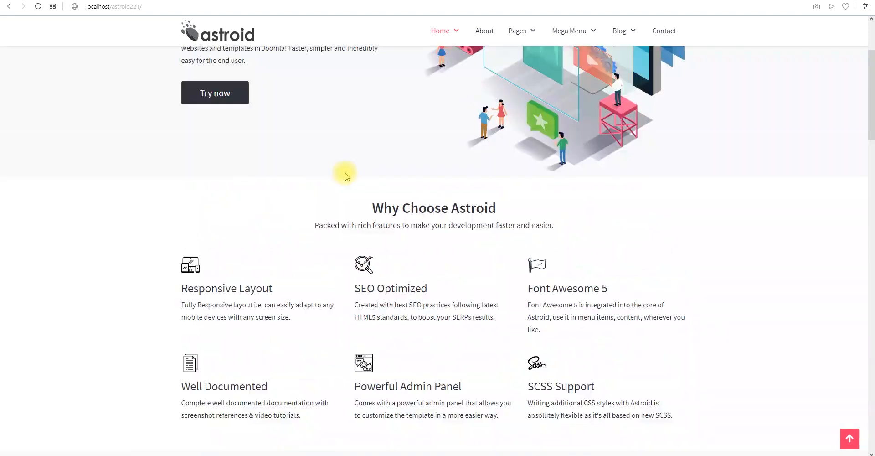
{"action": "scroll", "coordinate": [345, 175], "scroll_direction": "up", "scroll_amount": 3}
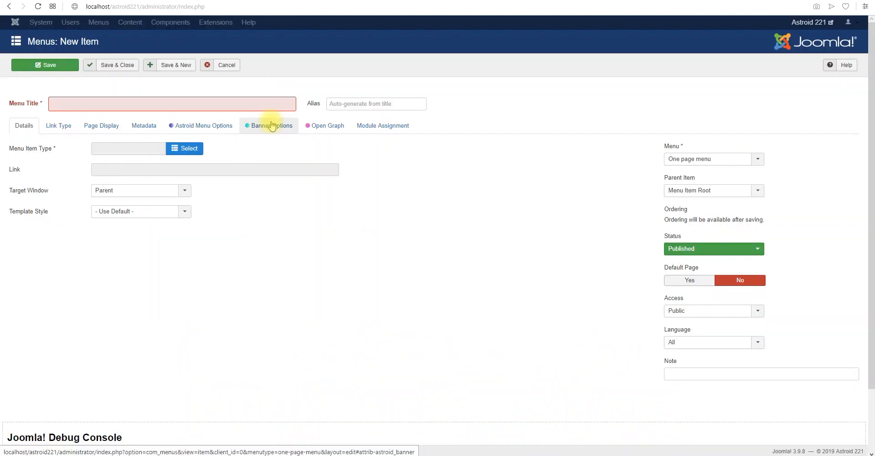
{"action": "type", "text": "Why"}
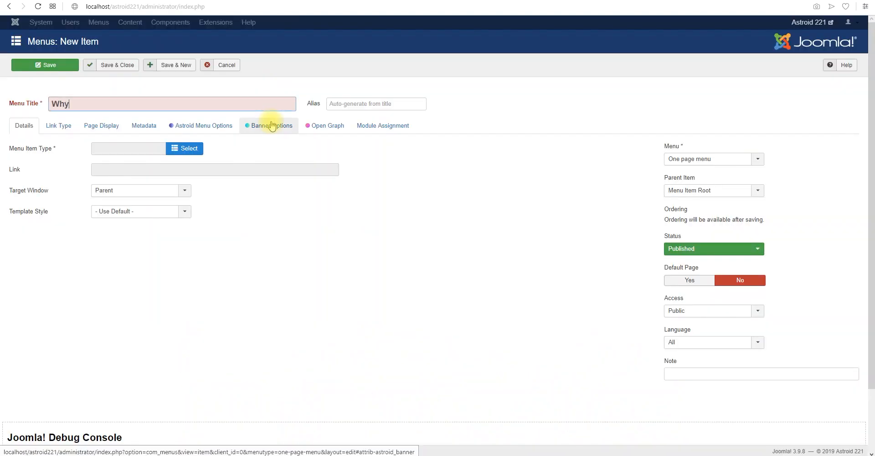
- Make the Why item a System Links URL with the link #why, and save it with another blank item started
{"action": "left_click", "coordinate": [180, 147]}
{"action": "left_click", "coordinate": [142, 213]}
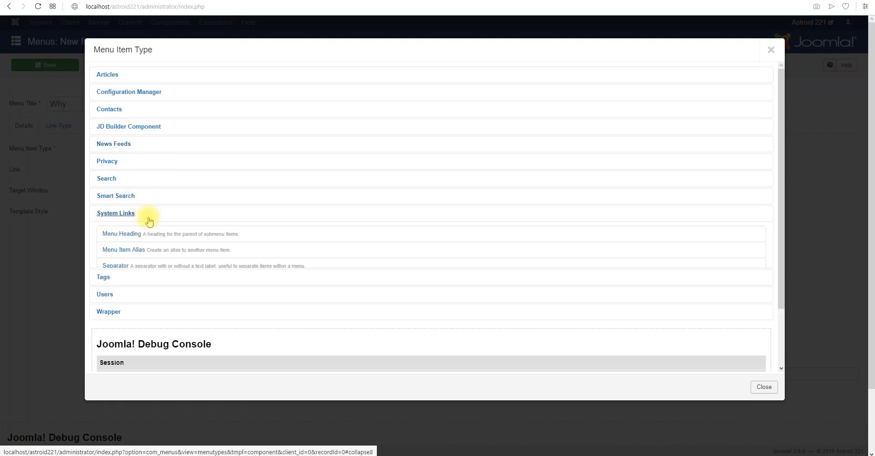
{"action": "left_click", "coordinate": [121, 281]}
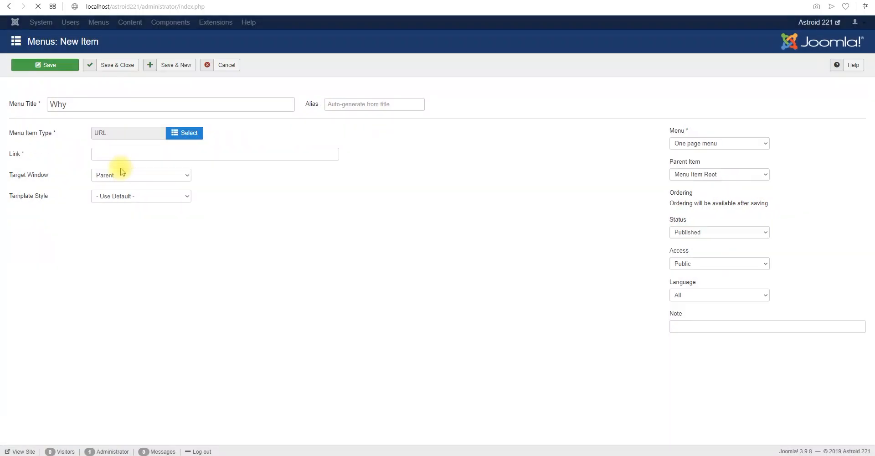
{"action": "left_click", "coordinate": [105, 171]}
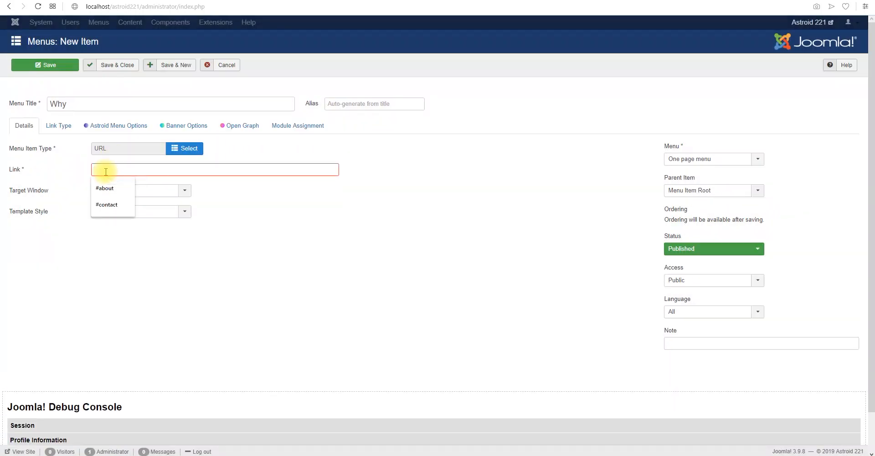
{"action": "type", "text": "#why"}
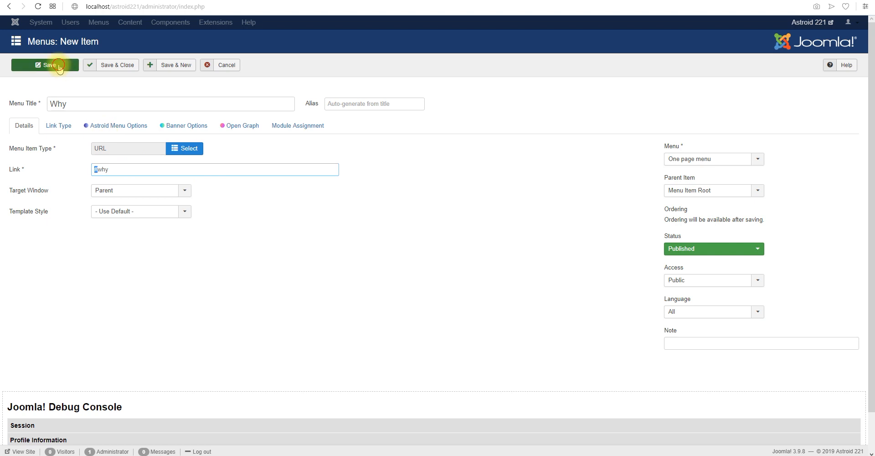
{"action": "left_click", "coordinate": [36, 66]}
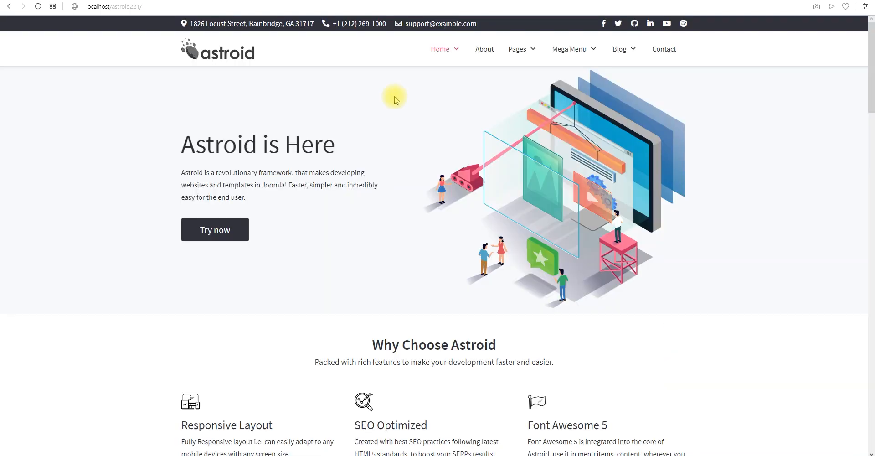
- Check the home page's Visual mega menu builder section and title the new menu item "Mega Menu"
{"action": "scroll", "coordinate": [429, 276], "scroll_direction": "down", "scroll_amount": 3}
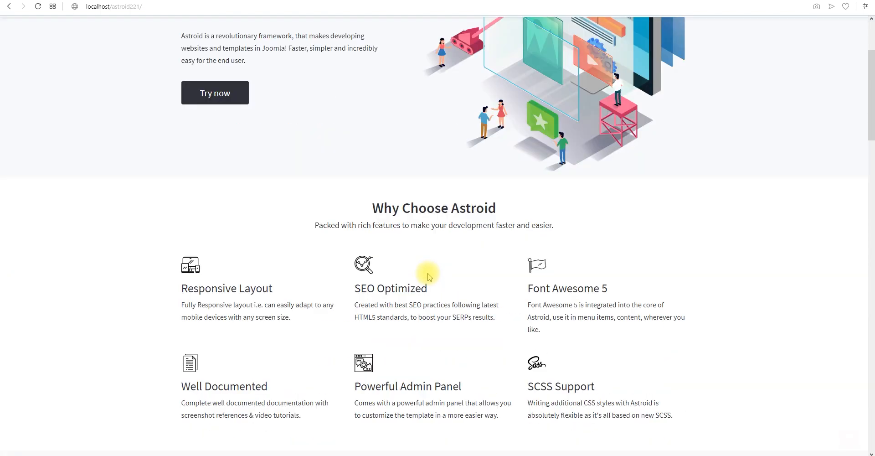
{"action": "scroll", "coordinate": [428, 276], "scroll_direction": "down", "scroll_amount": 10}
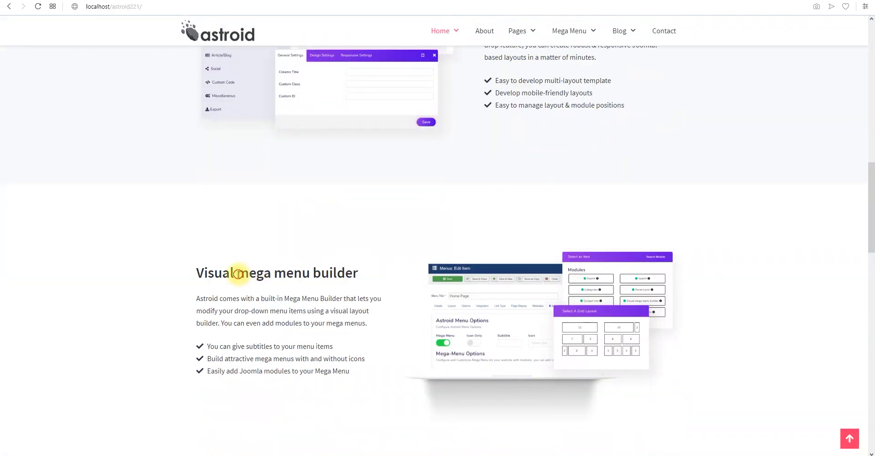
{"action": "left_click_drag", "start_coordinate": [237, 274], "coordinate": [310, 273]}
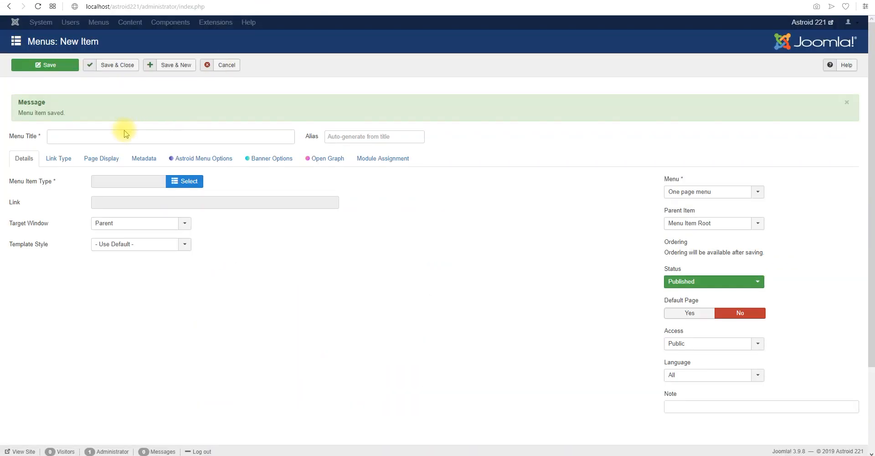
{"action": "left_click", "coordinate": [122, 138]}
{"action": "type", "text": "Mega Menu"}
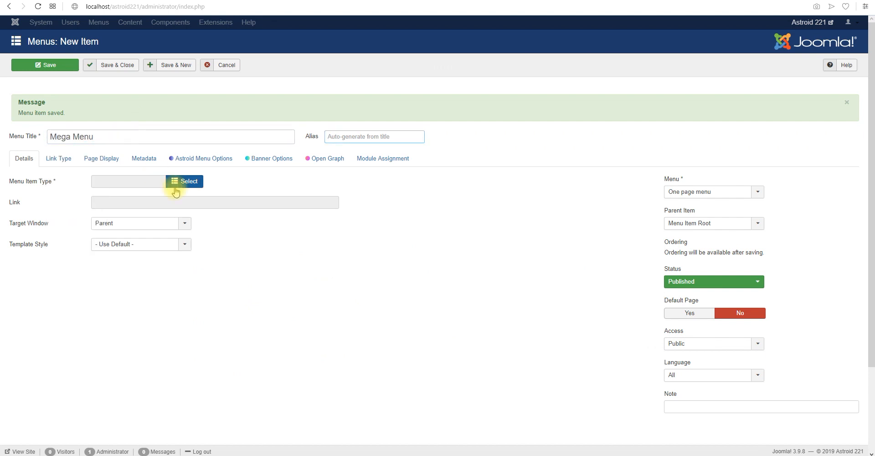
- Make the Mega Menu item a System Links URL with the link #megamenu, and try to save it and start another
{"action": "left_click", "coordinate": [190, 181]}
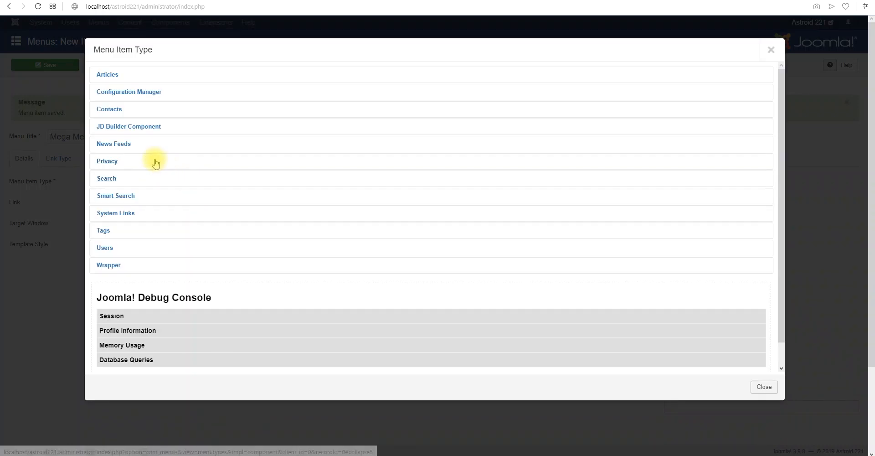
{"action": "left_click", "coordinate": [126, 214]}
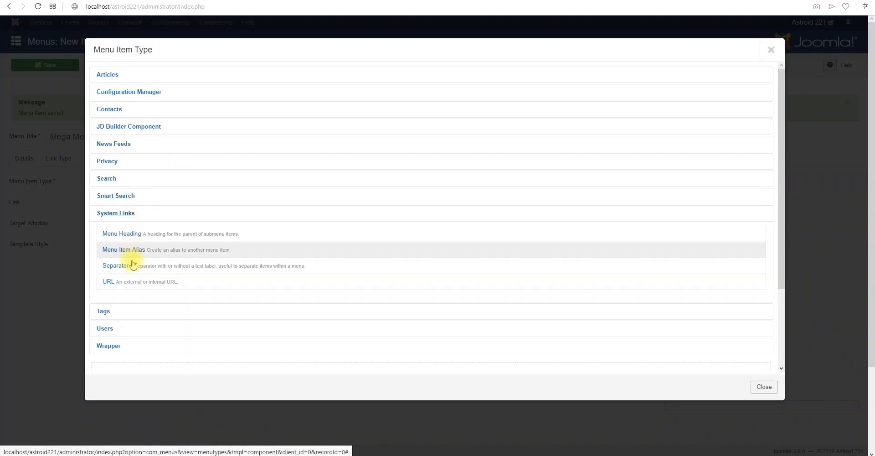
{"action": "left_click", "coordinate": [114, 281]}
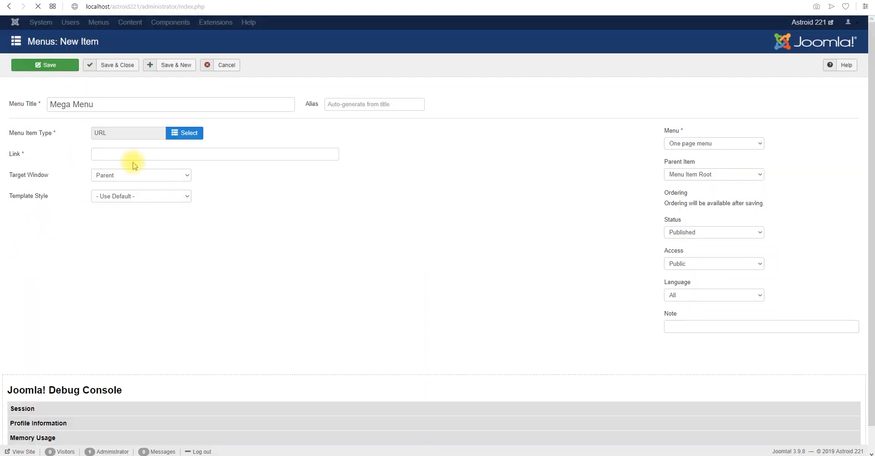
{"action": "left_click", "coordinate": [125, 171]}
{"action": "type", "text": "#menu"}
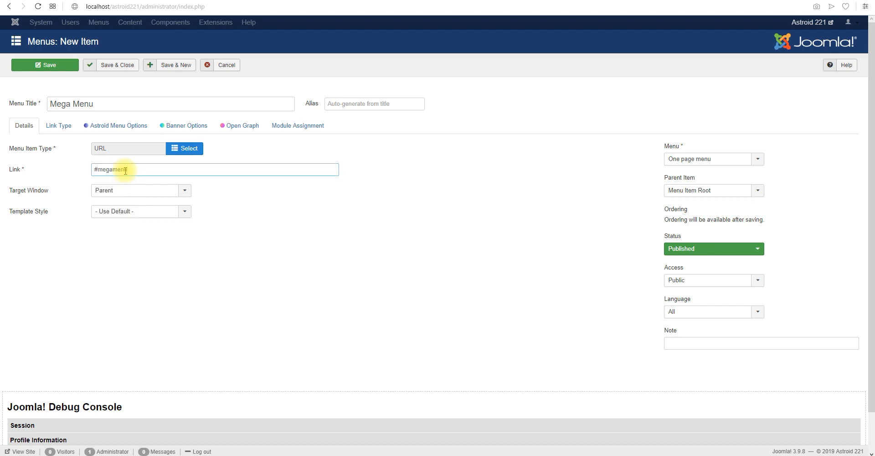
{"action": "left_click", "coordinate": [177, 64]}
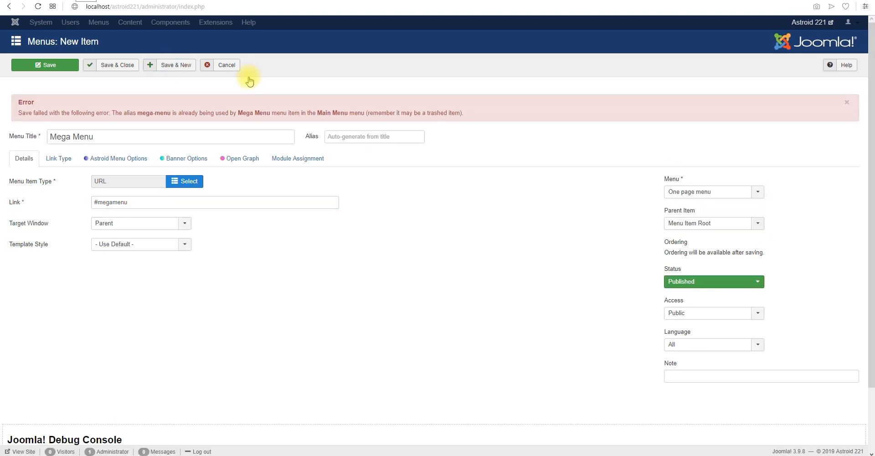
- Set the Mega Menu item's alias to "mega menu 2" and save it with another blank item started
{"action": "left_click", "coordinate": [354, 136]}
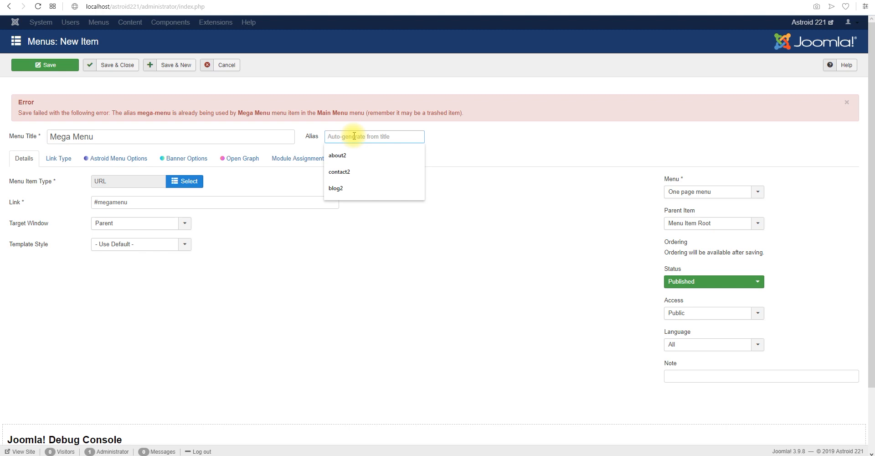
{"action": "type", "text": "mega menu 2"}
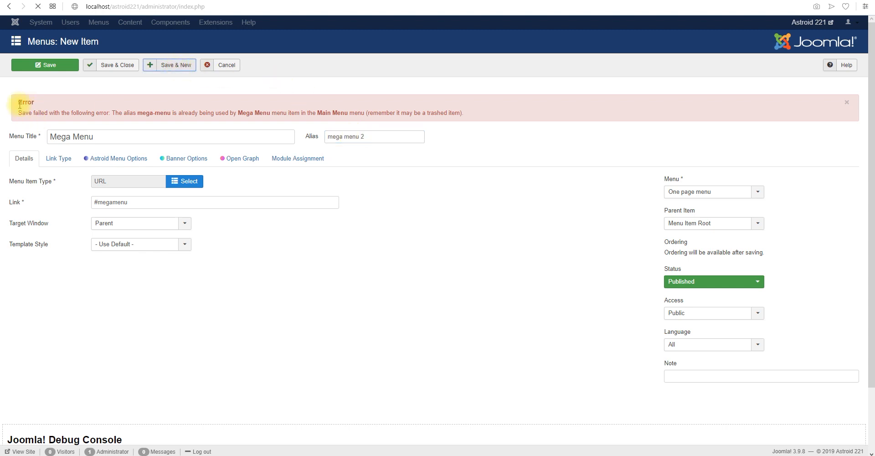
{"action": "left_click_drag", "start_coordinate": [19, 105], "coordinate": [439, 109]}
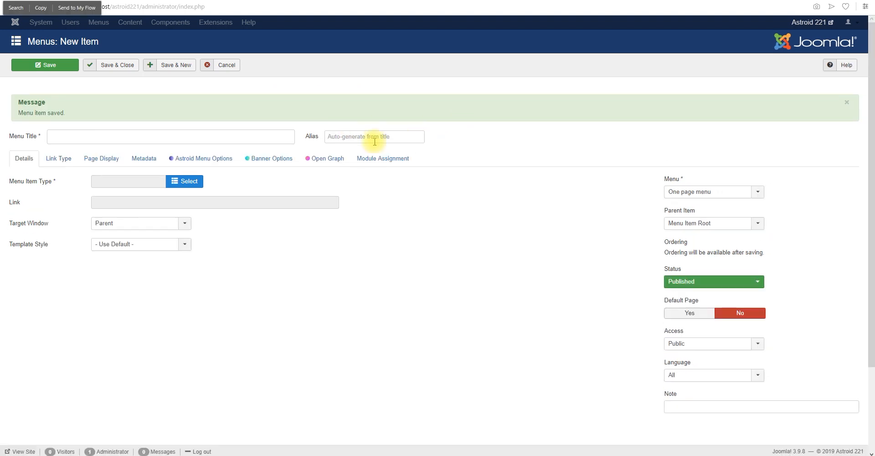
{"action": "left_click", "coordinate": [845, 105]}
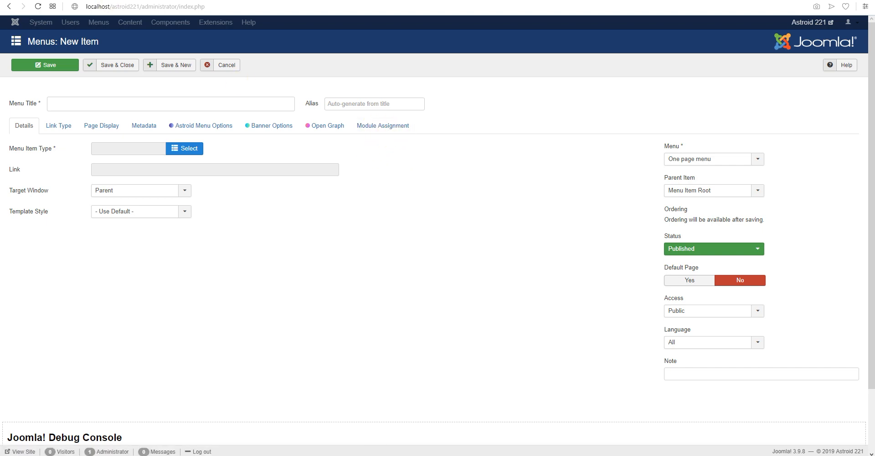
- Title the new menu item "Latest News" with the heading copied from the home page, and set its alias to "latest news 2"
{"action": "left_click", "coordinate": [109, 0]}
{"action": "scroll", "coordinate": [405, 211], "scroll_direction": "down", "scroll_amount": 6}
{"action": "scroll", "coordinate": [405, 210], "scroll_direction": "down", "scroll_amount": 5}
{"action": "scroll", "coordinate": [426, 196], "scroll_direction": "up", "scroll_amount": 1}
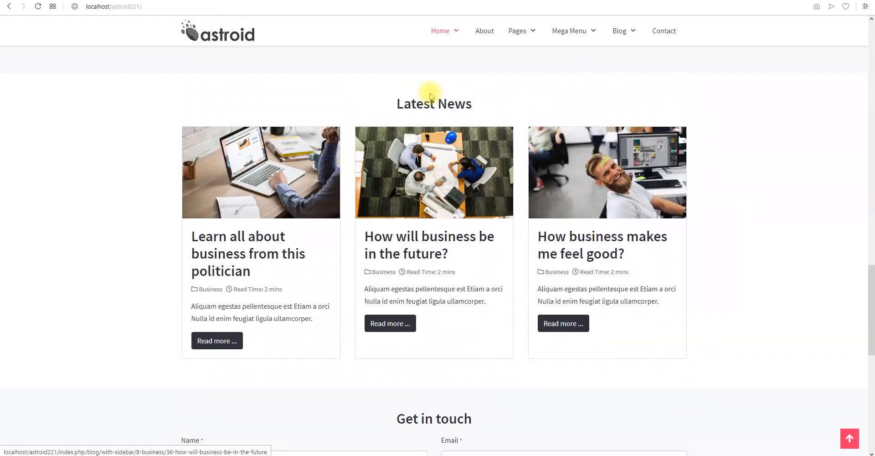
{"action": "left_click_drag", "start_coordinate": [381, 105], "coordinate": [474, 104]}
{"action": "key", "text": "ctrl+c"}
{"action": "left_click", "coordinate": [225, 1]}
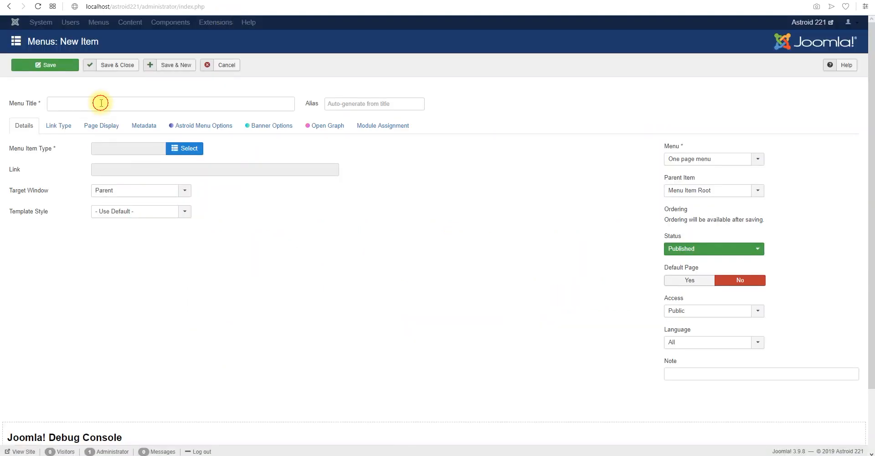
{"action": "left_click", "coordinate": [101, 103]}
{"action": "key", "text": "ctrl+v"}
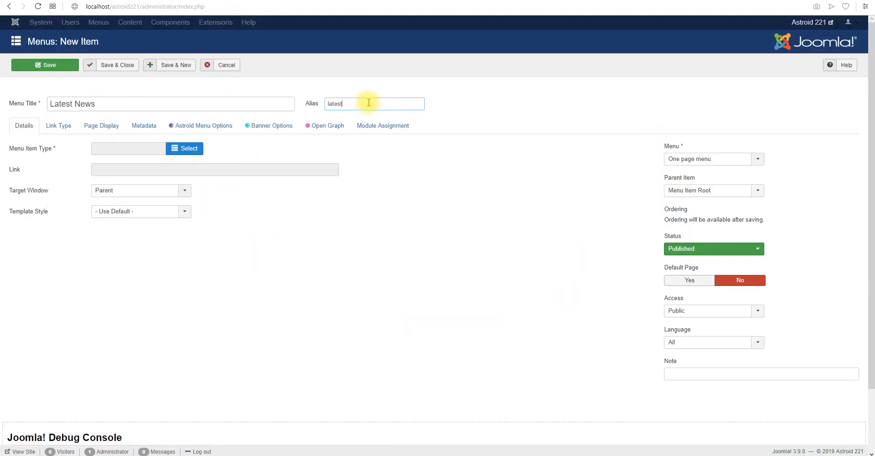
- Make the Latest News item a System Links URL with the link #latestnews, and save it with another blank item started
{"action": "left_click", "coordinate": [176, 148]}
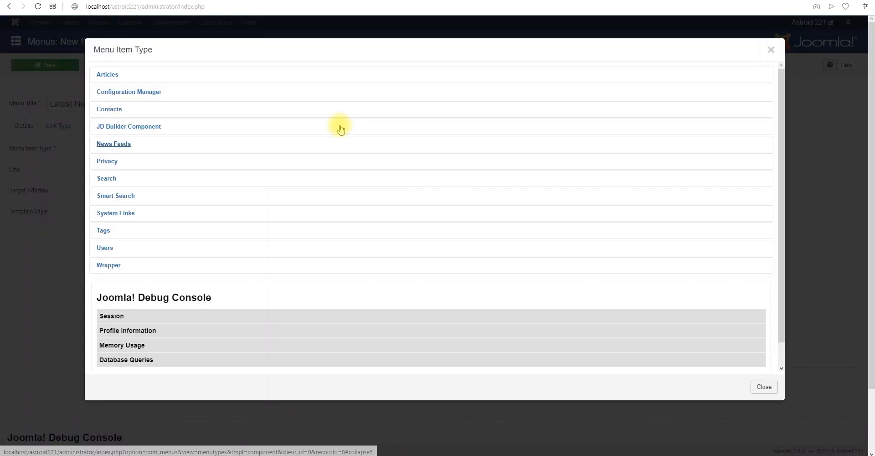
{"action": "left_click", "coordinate": [116, 213]}
{"action": "left_click", "coordinate": [109, 281]}
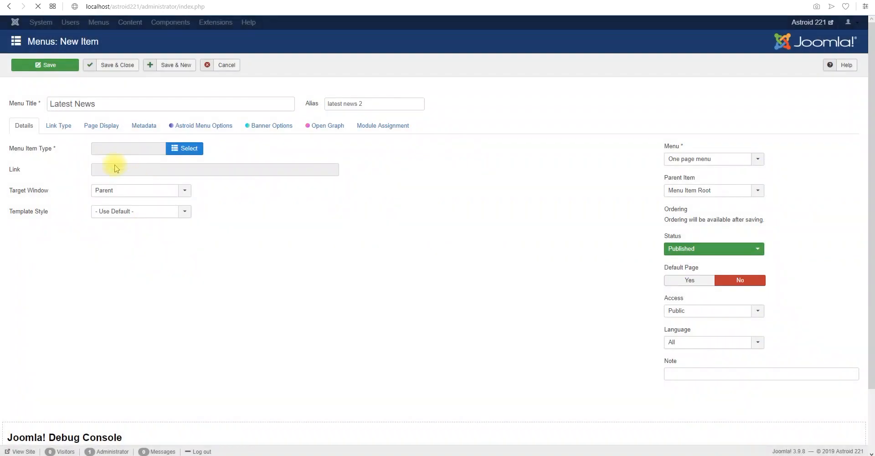
{"action": "left_click", "coordinate": [117, 169]}
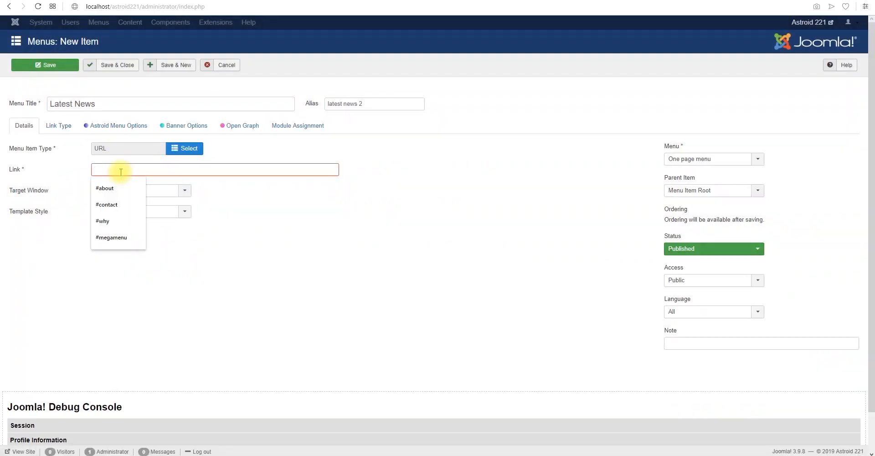
{"action": "type", "text": "#latestnews"}
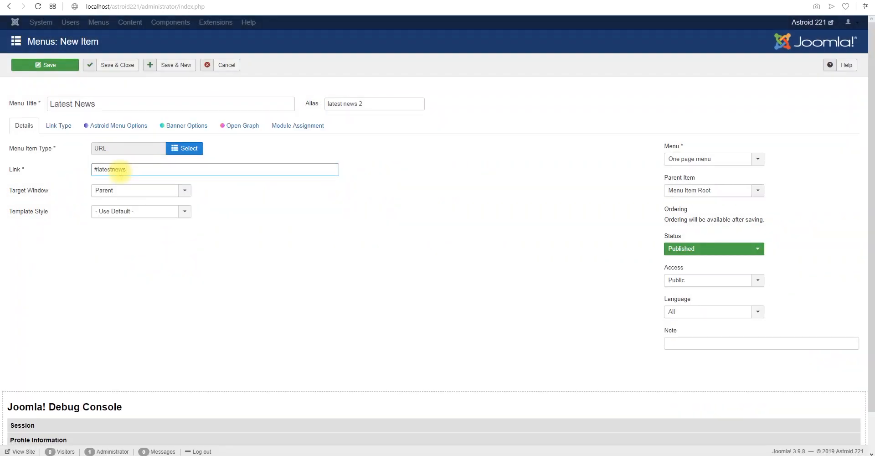
{"action": "left_click", "coordinate": [112, 65]}
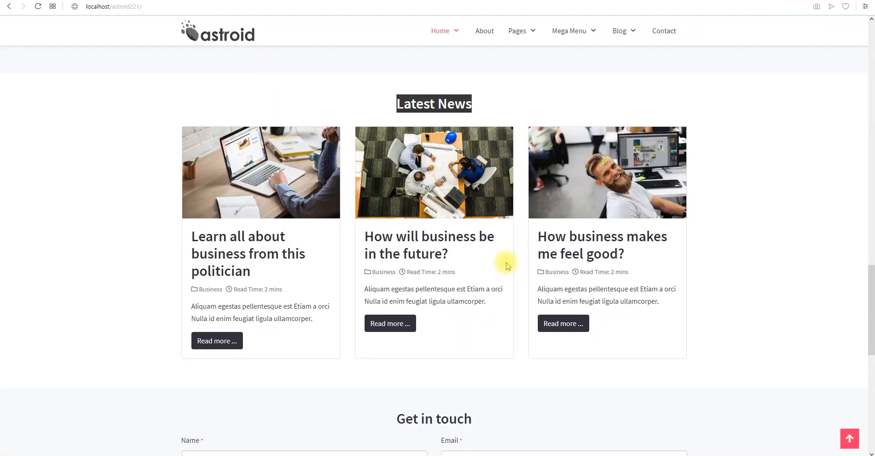
- Check the home page's Get in touch section and title the new menu item "contact"
{"action": "scroll", "coordinate": [504, 264], "scroll_direction": "down", "scroll_amount": 6}
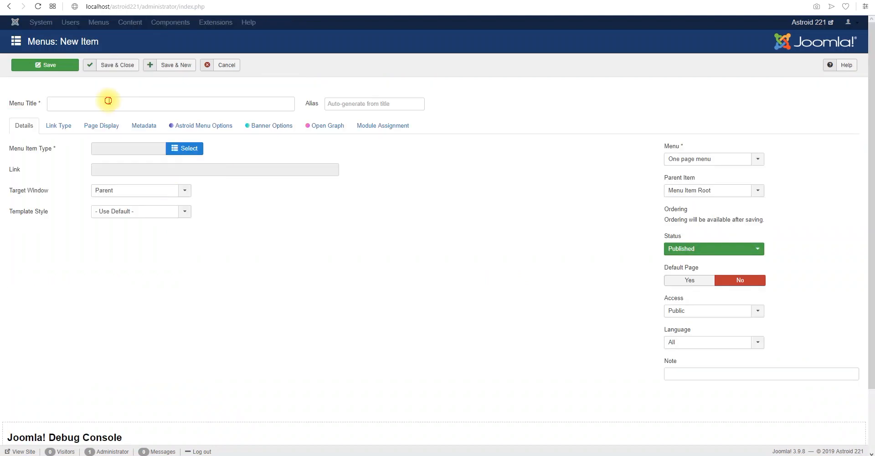
{"action": "left_click", "coordinate": [110, 99]}
{"action": "type", "text": "contact"}
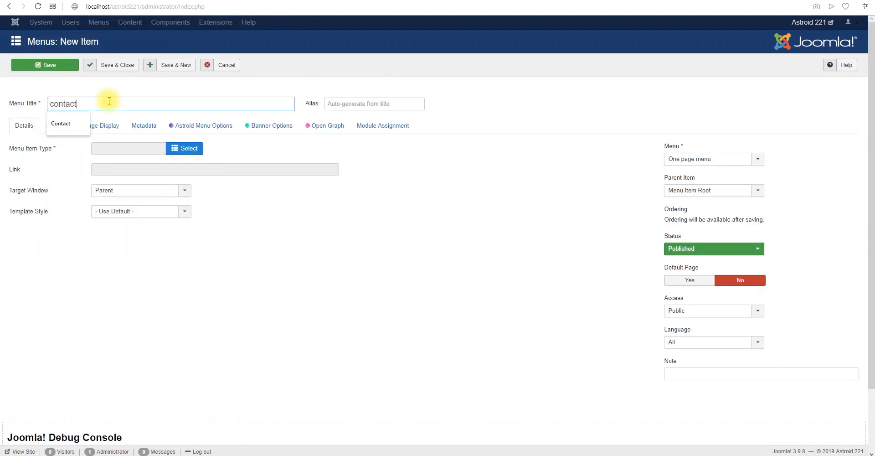
- Make the contact item a System Links URL with the link #contact, and try to save it
{"action": "left_click", "coordinate": [178, 148]}
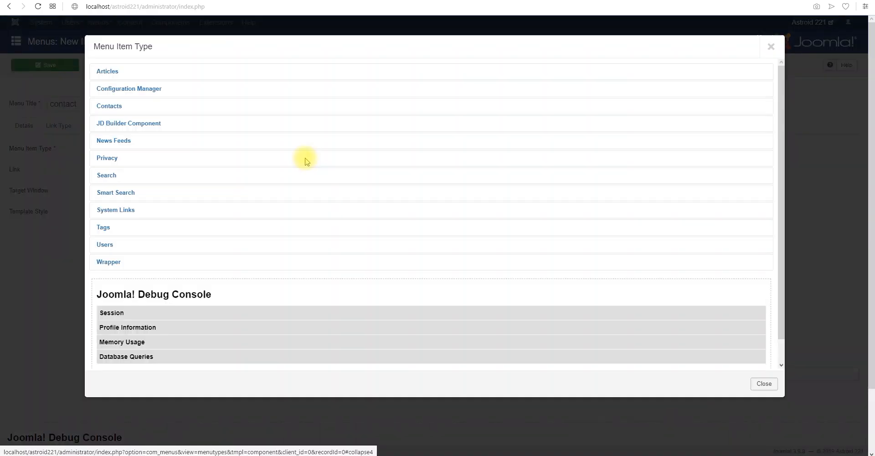
{"action": "left_click", "coordinate": [129, 210]}
{"action": "left_click", "coordinate": [121, 280]}
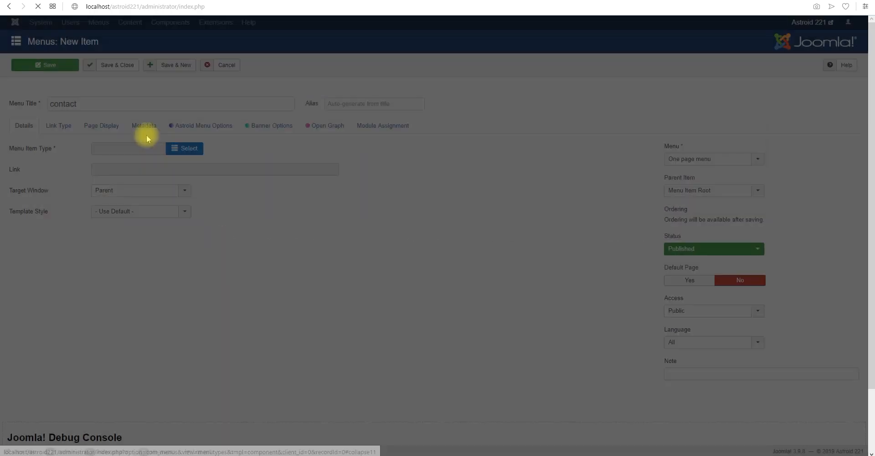
{"action": "left_click", "coordinate": [120, 169]}
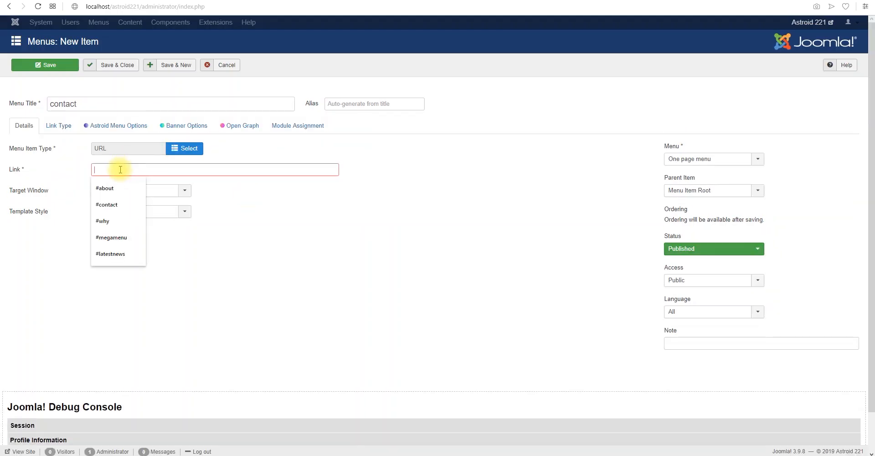
{"action": "type", "text": "#contact"}
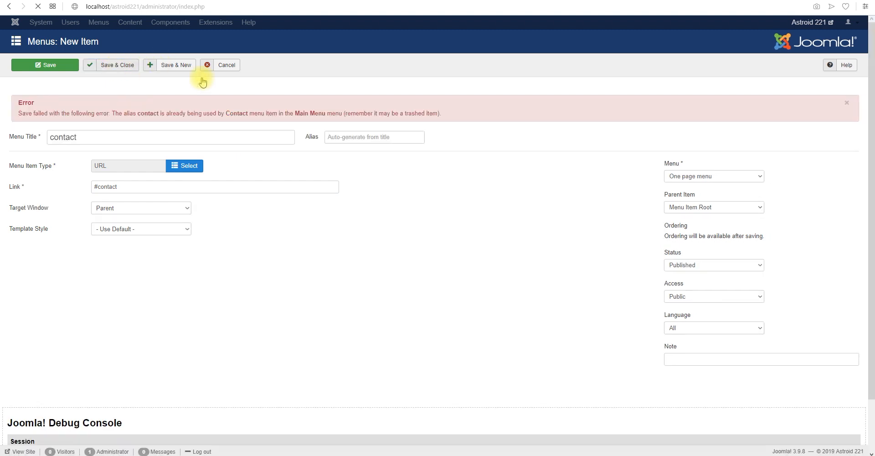
- Set the contact item's alias to "contact23" and save the item
{"action": "left_click", "coordinate": [374, 136]}
{"action": "type", "text": "contac"}
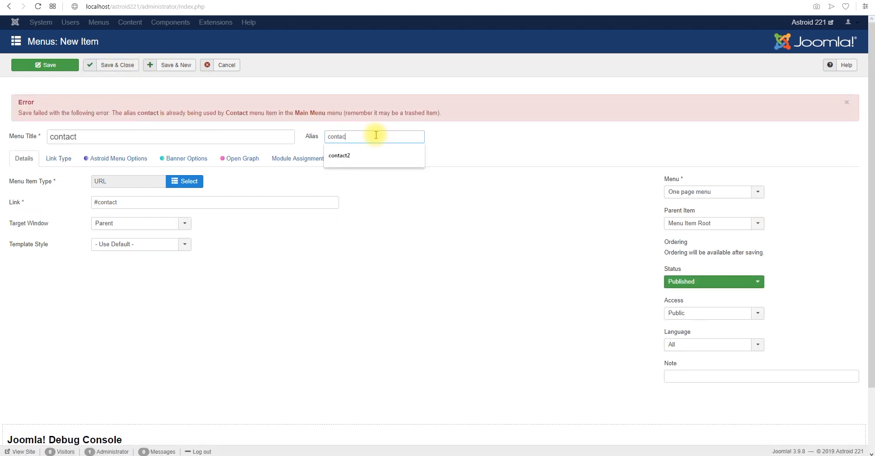
{"action": "type", "text": "23"}
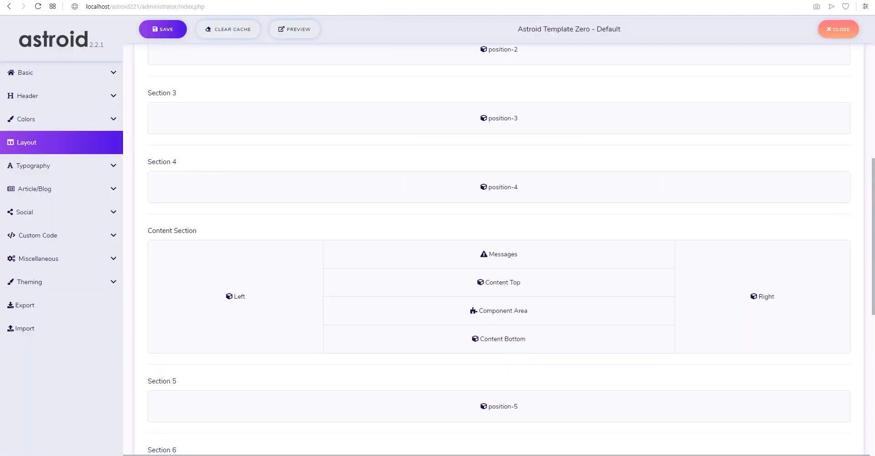
- Reload the Astroid template settings, set the header's Site Menu to One page menu, and save the template
{"action": "key", "text": "F5"}
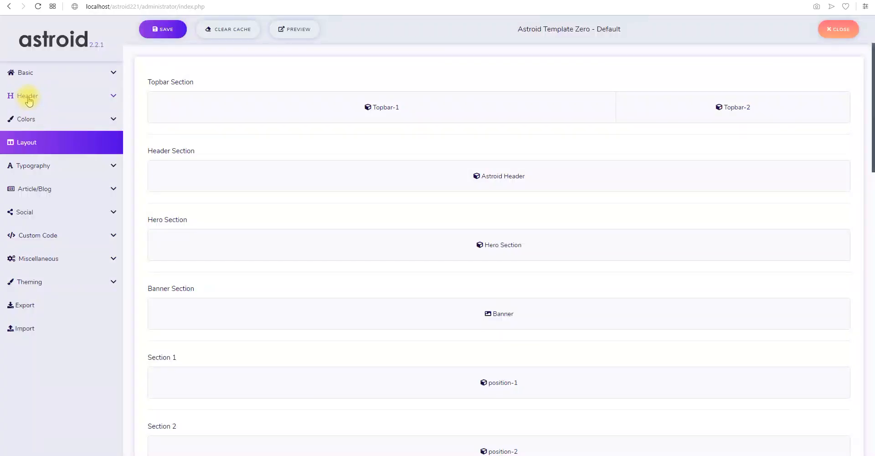
{"action": "left_click", "coordinate": [28, 100]}
{"action": "scroll", "coordinate": [456, 269], "scroll_direction": "down", "scroll_amount": 2}
{"action": "left_click", "coordinate": [499, 273]}
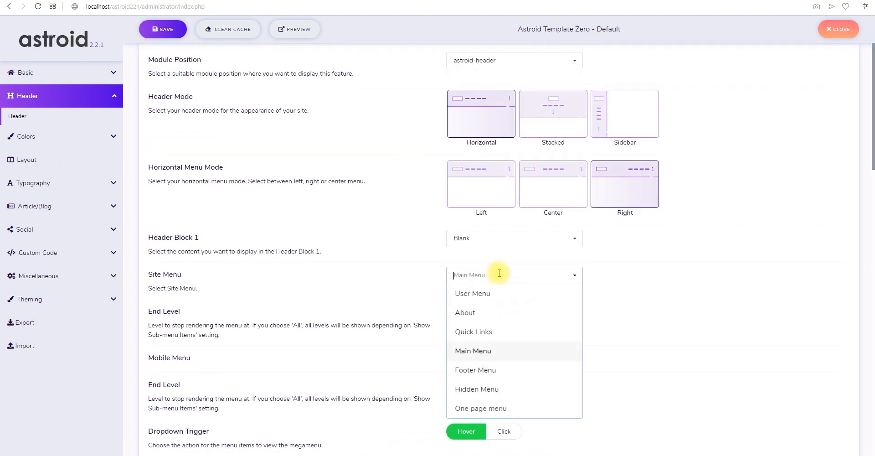
{"action": "left_click", "coordinate": [496, 409]}
{"action": "left_click", "coordinate": [163, 31]}
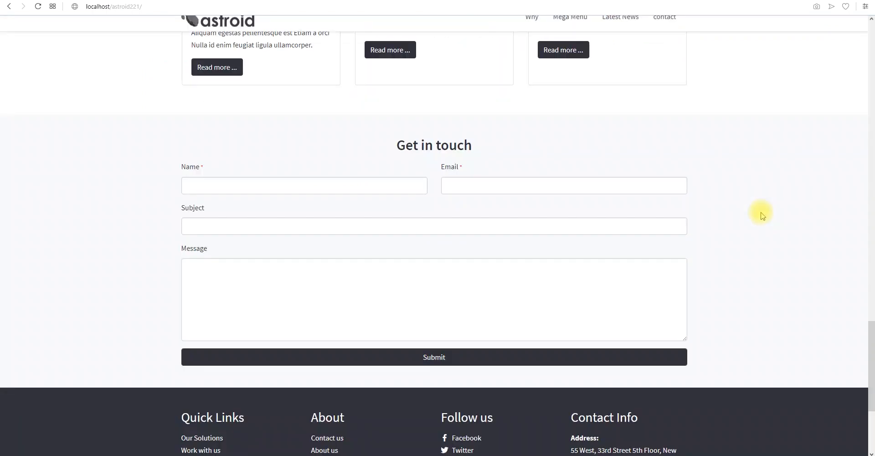
- Test the Why, Mega Menu, Latest News and contact links in the home page's header menu
{"action": "left_click", "coordinate": [531, 32]}
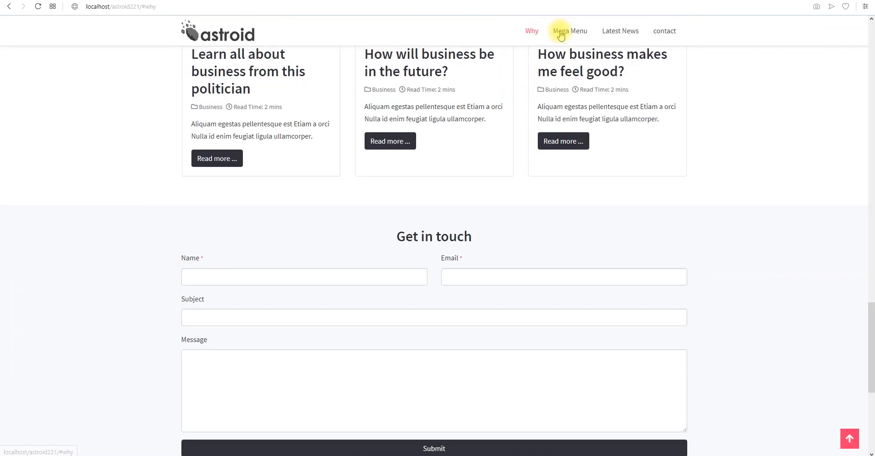
{"action": "left_click", "coordinate": [611, 33]}
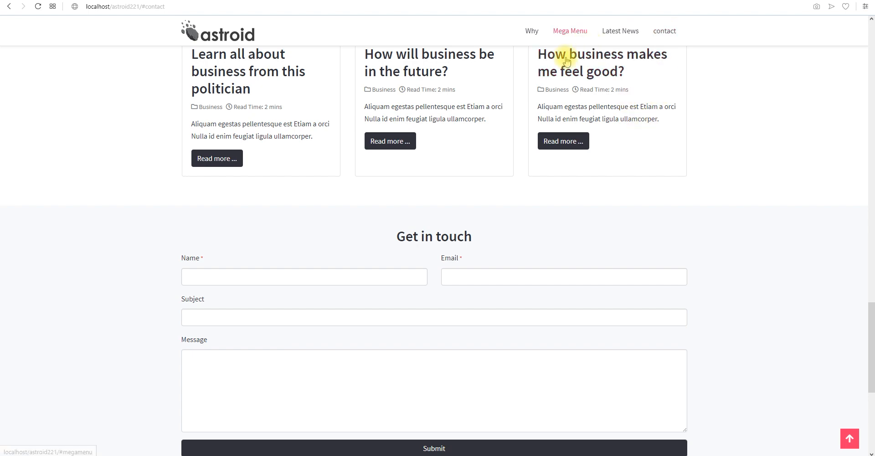
{"action": "left_click", "coordinate": [529, 30]}
{"action": "left_click", "coordinate": [573, 31]}
{"action": "left_click", "coordinate": [607, 30]}
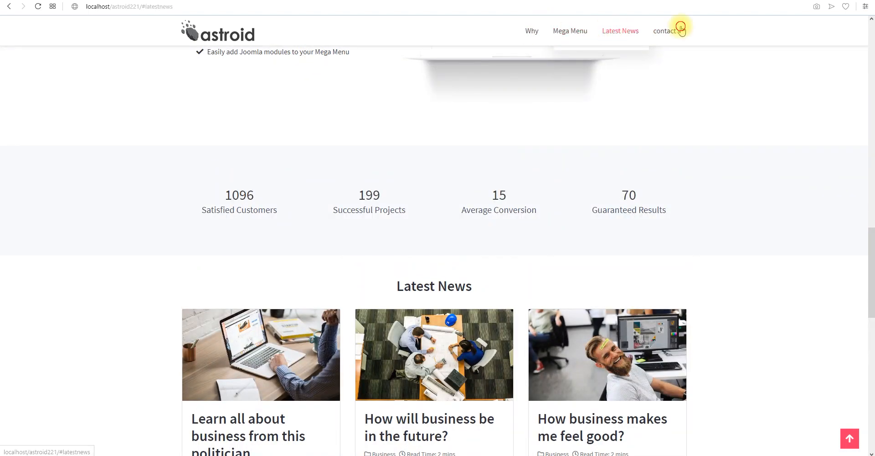
{"action": "left_click", "coordinate": [679, 27]}
{"action": "scroll", "coordinate": [554, 236], "scroll_direction": "up", "scroll_amount": 1}
{"action": "left_click_drag", "start_coordinate": [194, 247], "coordinate": [602, 268]}
{"action": "left_click", "coordinate": [639, 225]}
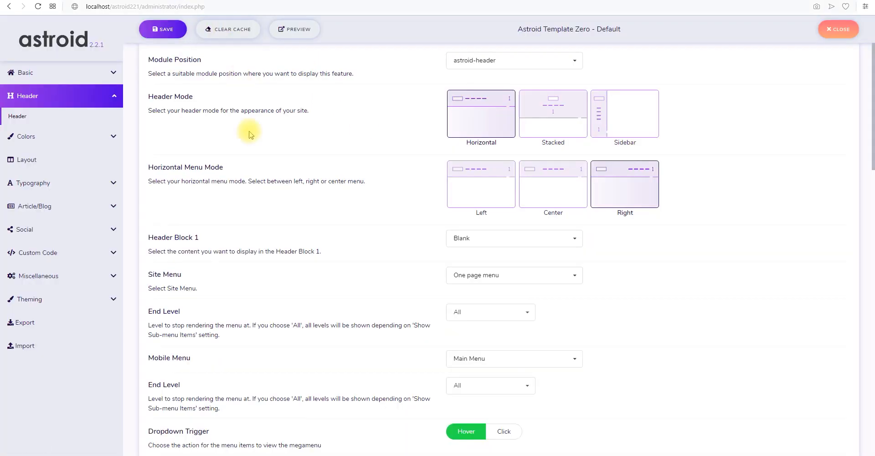
- Examine the home page from its hero banner to the Why Choose Astroid section that the Why link should reach
{"action": "scroll", "coordinate": [249, 134], "scroll_direction": "up", "scroll_amount": 1}
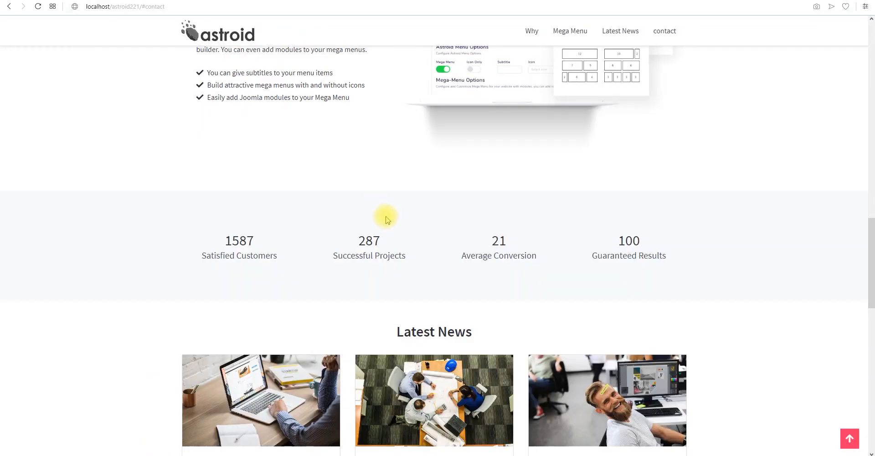
{"action": "scroll", "coordinate": [743, 279], "scroll_direction": "up", "scroll_amount": 15}
{"action": "scroll", "coordinate": [742, 125], "scroll_direction": "up", "scroll_amount": 6}
{"action": "left_click", "coordinate": [742, 128]}
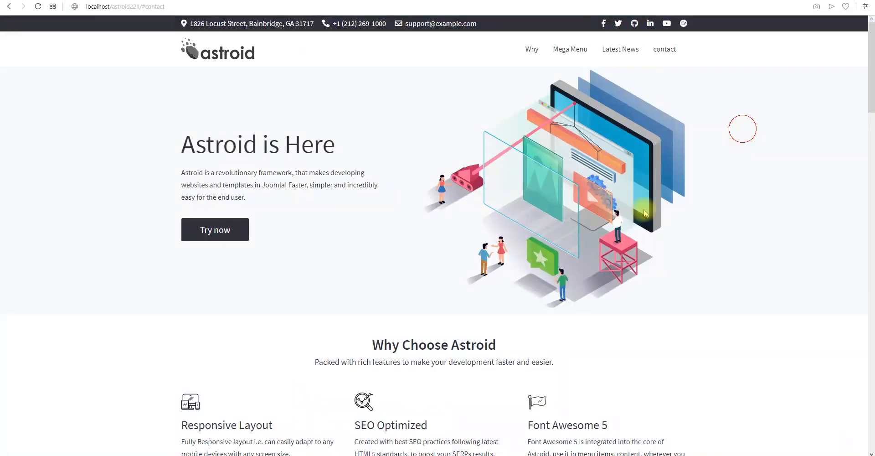
{"action": "scroll", "coordinate": [742, 129], "scroll_direction": "down", "scroll_amount": 2}
{"action": "left_click_drag", "start_coordinate": [363, 257], "coordinate": [640, 393]}
{"action": "left_click", "coordinate": [640, 393]}
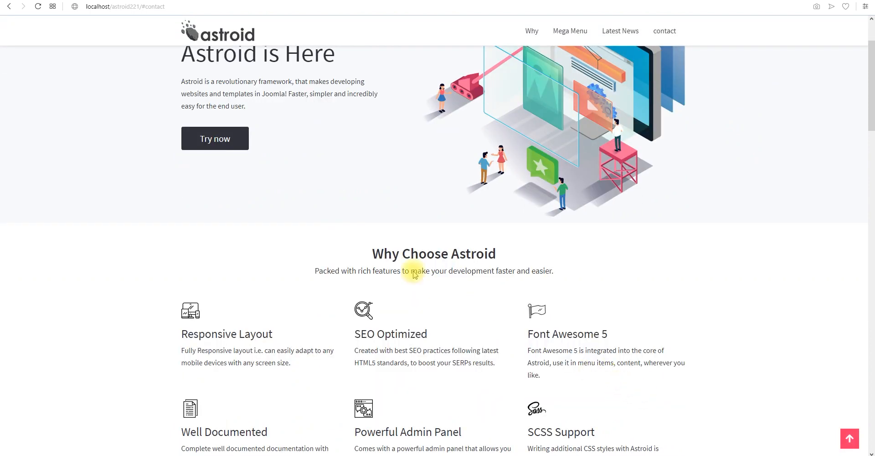
{"action": "scroll", "coordinate": [348, 259], "scroll_direction": "down", "scroll_amount": 1}
{"action": "left_click_drag", "start_coordinate": [332, 190], "coordinate": [673, 414]}
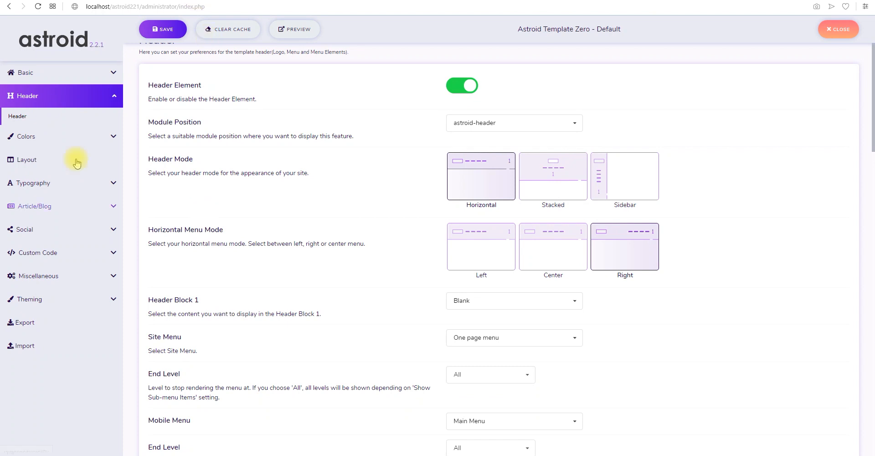
- In the template layout, set Section 1's Custom ID to "why" and save the section settings
{"action": "left_click", "coordinate": [28, 159]}
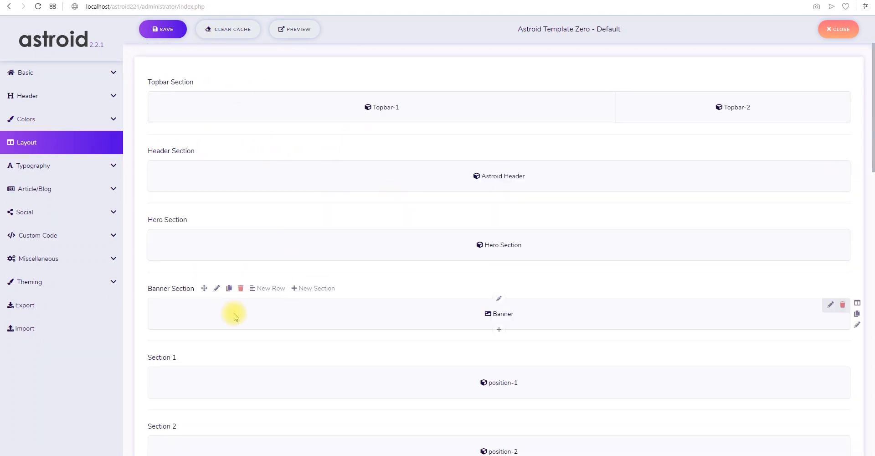
{"action": "scroll", "coordinate": [223, 319], "scroll_direction": "down", "scroll_amount": 1}
{"action": "left_click", "coordinate": [199, 322]}
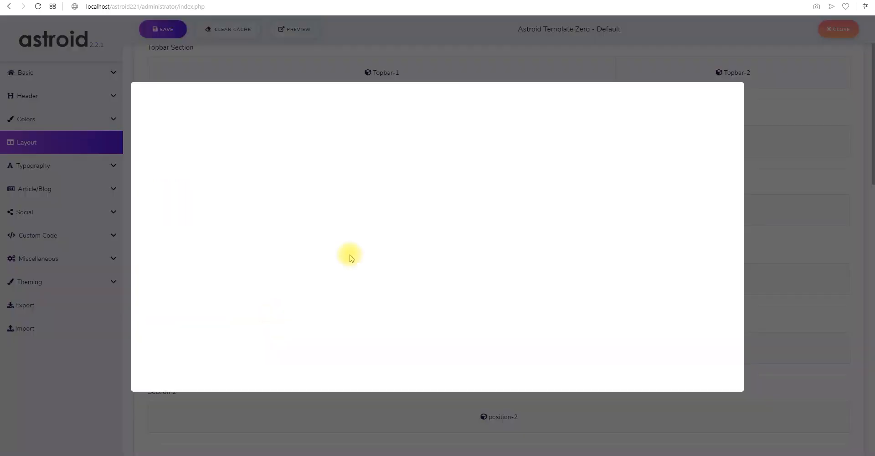
{"action": "left_click", "coordinate": [427, 184]}
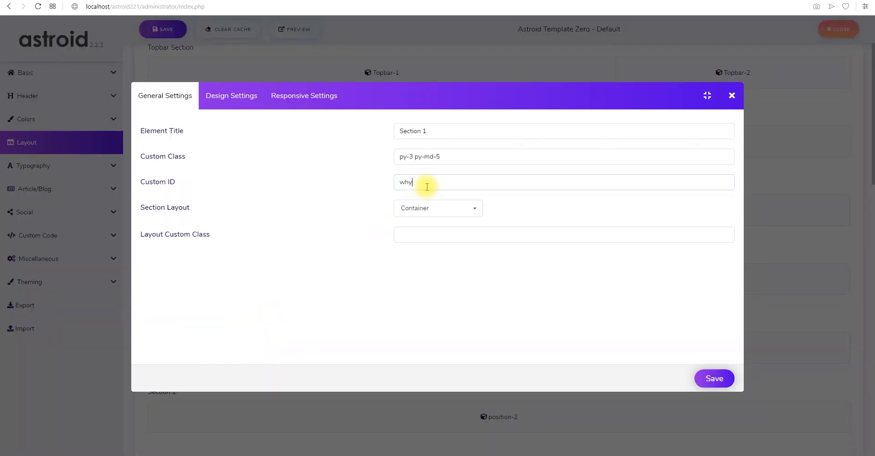
{"action": "left_click", "coordinate": [714, 377]}
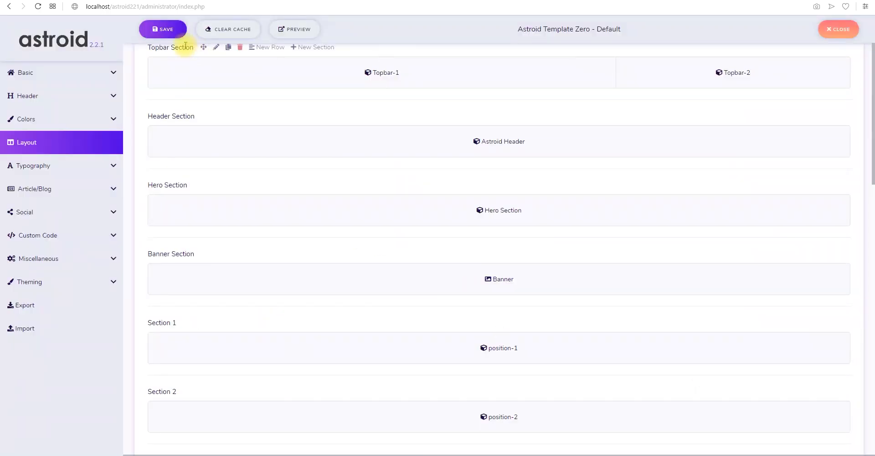
- Save the template and test the Why link on the reloaded home page
{"action": "left_click", "coordinate": [162, 29]}
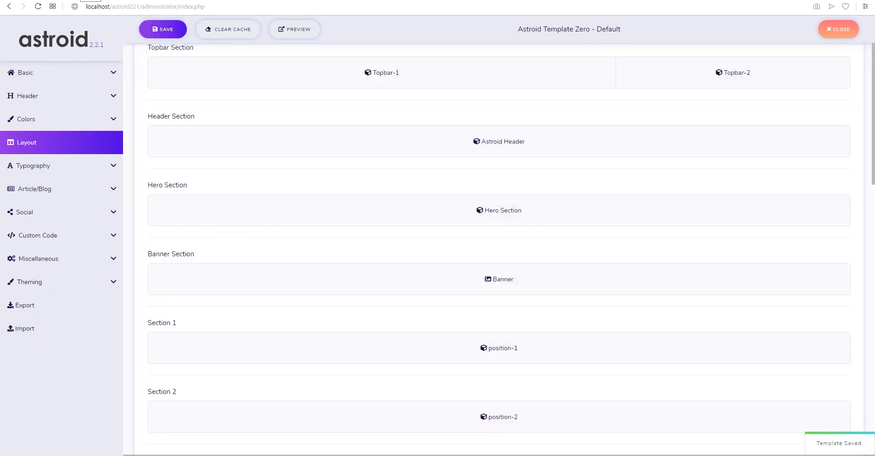
{"action": "key", "text": "ctrl+Tab"}
{"action": "key", "text": "F5"}
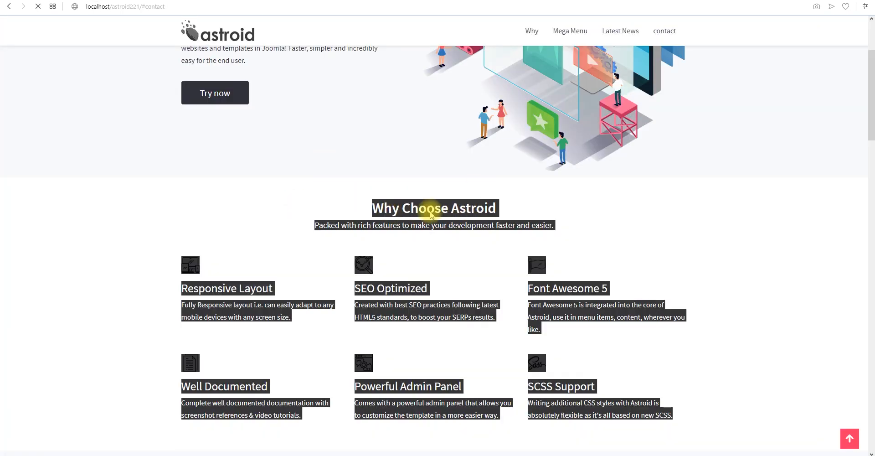
{"action": "scroll", "coordinate": [526, 18], "scroll_direction": "up", "scroll_amount": 2}
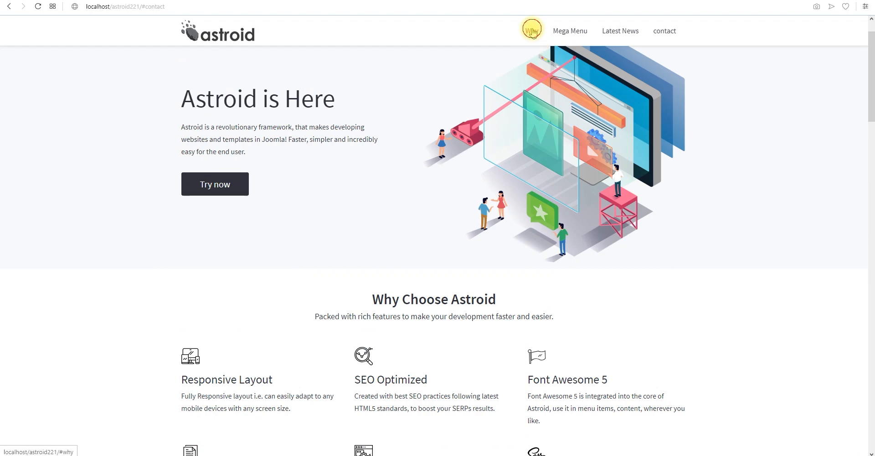
{"action": "left_click", "coordinate": [531, 30]}
- Compare Section 1's Custom ID with the anchor in the Why link's page address
{"action": "key", "text": "ctrl+Tab"}
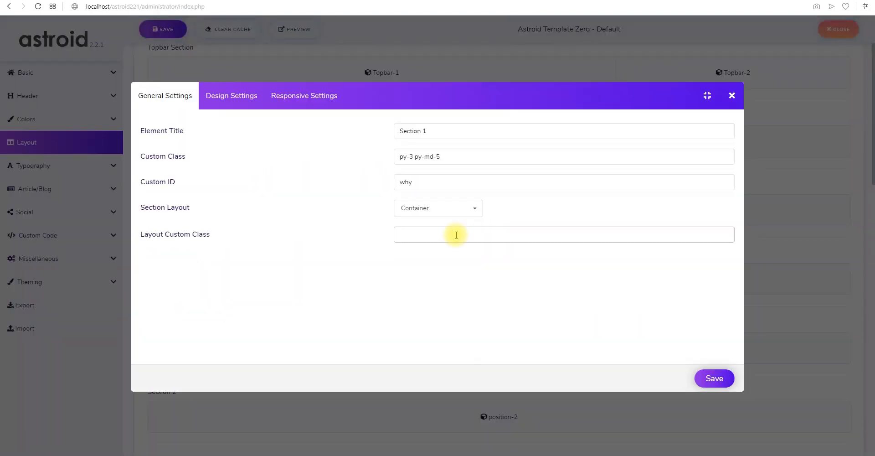
{"action": "left_click_drag", "start_coordinate": [417, 182], "coordinate": [362, 182]}
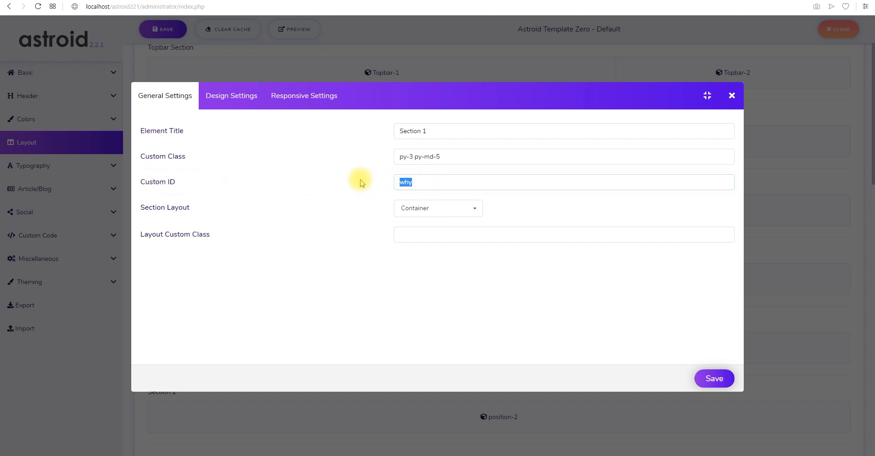
{"action": "key", "text": "ctrl+Tab"}
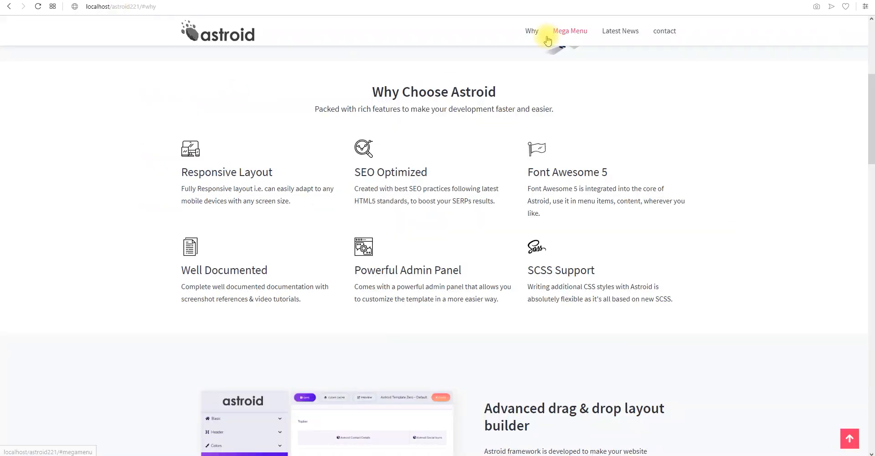
{"action": "left_click", "coordinate": [155, 6]}
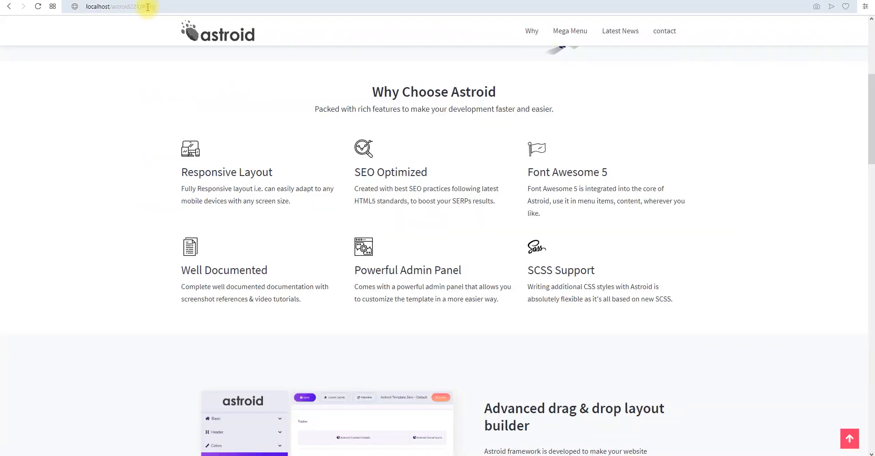
{"action": "left_click_drag", "start_coordinate": [146, 7], "coordinate": [159, 6]}
- Follow the Mega Menu link, close the Section 1 settings, and locate the home page section that the megamenu anchor should reach
{"action": "left_click", "coordinate": [564, 40]}
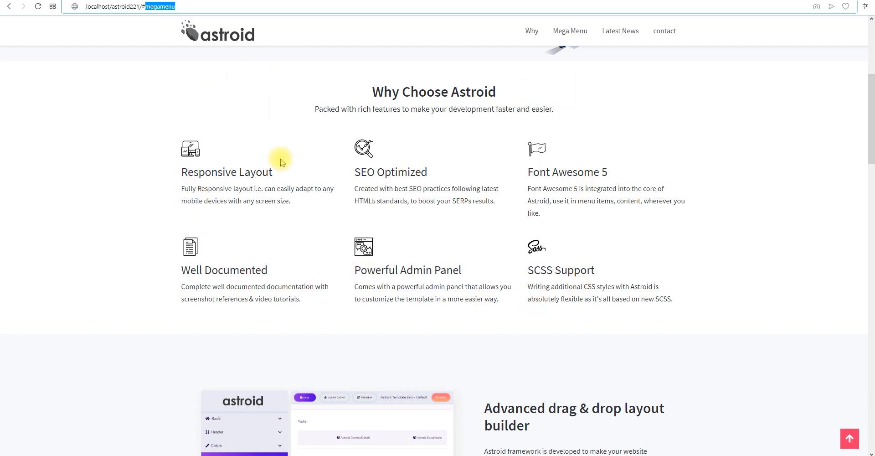
{"action": "scroll", "coordinate": [279, 161], "scroll_direction": "down", "scroll_amount": 4}
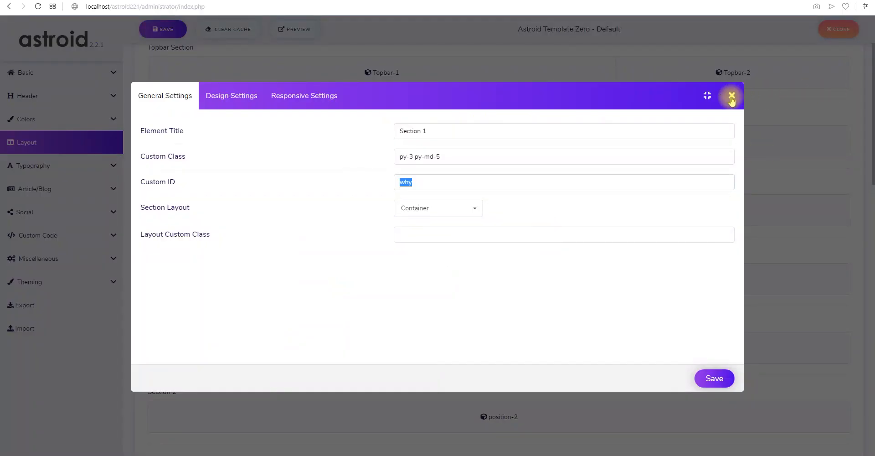
{"action": "left_click", "coordinate": [728, 98]}
{"action": "scroll", "coordinate": [393, 196], "scroll_direction": "down", "scroll_amount": 3}
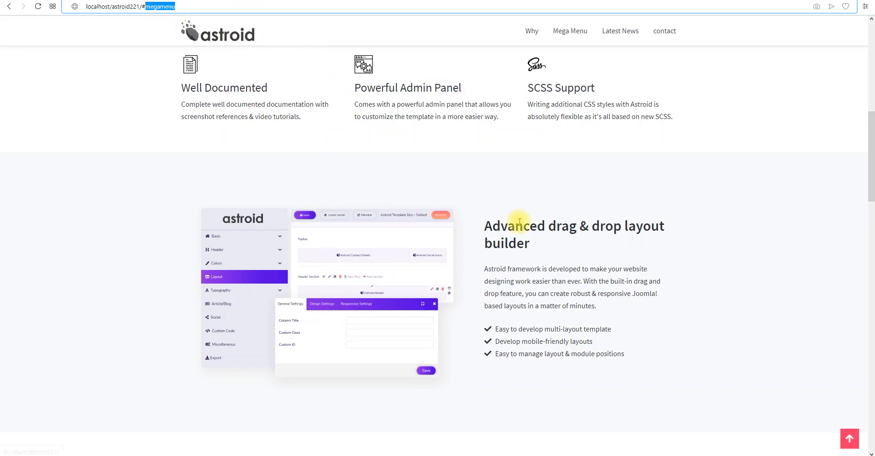
{"action": "scroll", "coordinate": [529, 220], "scroll_direction": "up", "scroll_amount": 8}
{"action": "scroll", "coordinate": [531, 223], "scroll_direction": "down", "scroll_amount": 12}
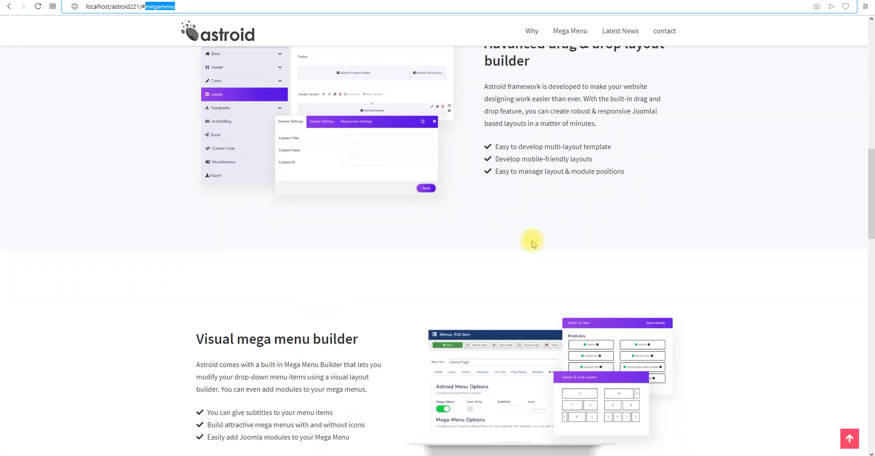
{"action": "scroll", "coordinate": [533, 243], "scroll_direction": "down", "scroll_amount": 1}
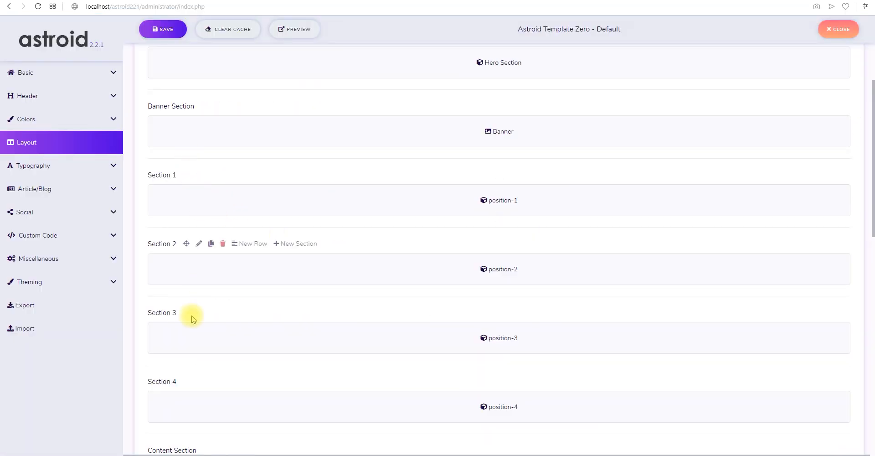
- Replace Section 3's Custom ID with "megamenu" to match the Mega Menu link's anchor, and save the section and the template
{"action": "left_click", "coordinate": [200, 312]}
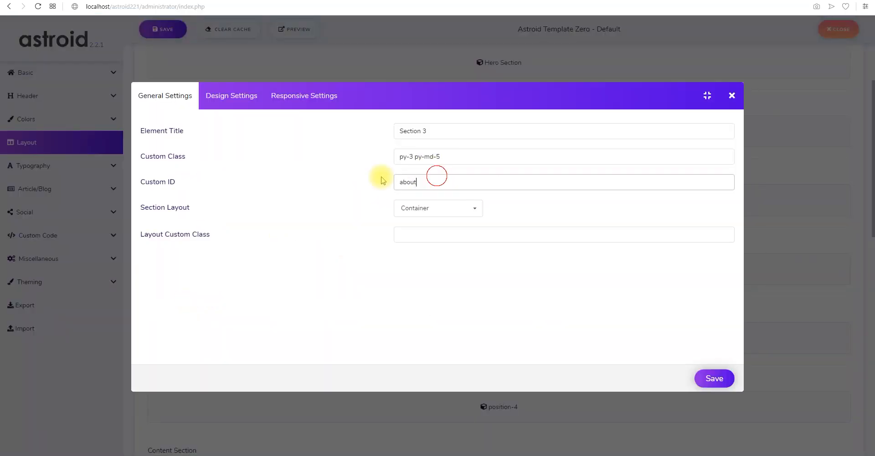
{"action": "left_click", "coordinate": [713, 378]}
{"action": "left_click", "coordinate": [176, 39]}
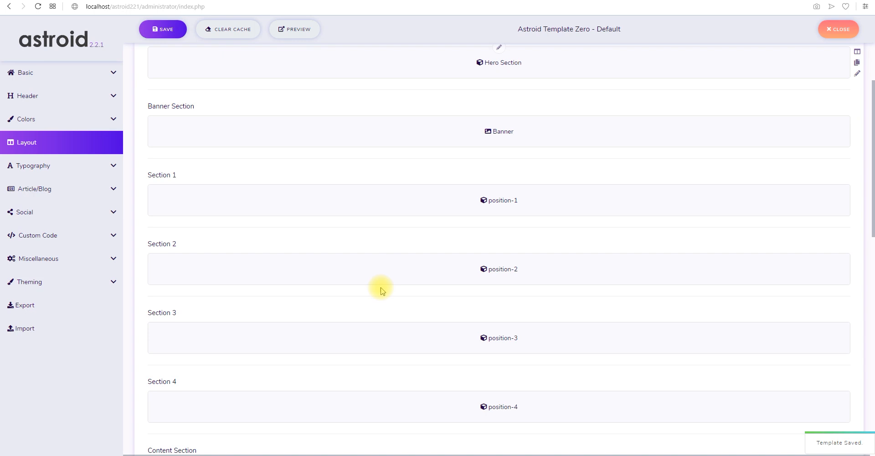
- Set the Content Section's Custom ID to "latestnews" and save the section and the template
{"action": "scroll", "coordinate": [378, 287], "scroll_direction": "down", "scroll_amount": 2}
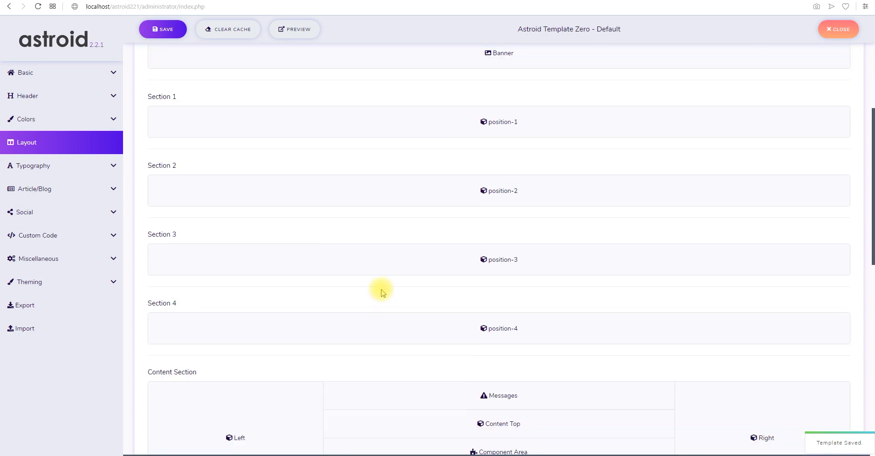
{"action": "left_click", "coordinate": [211, 328]}
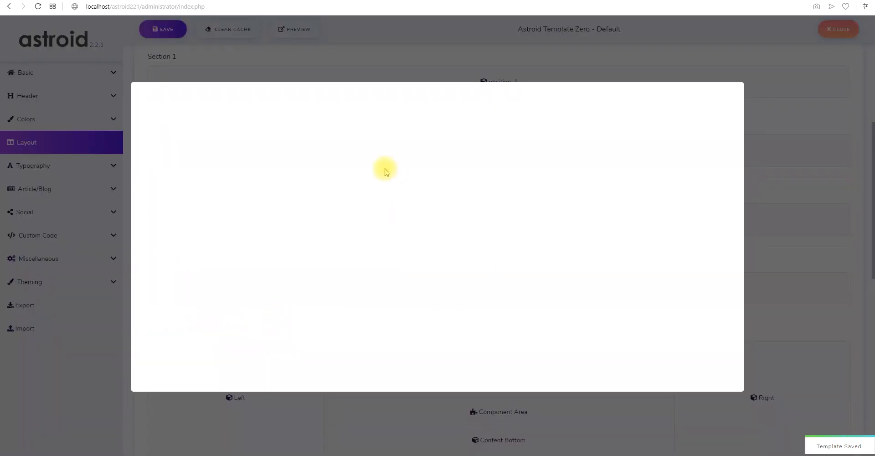
{"action": "left_click", "coordinate": [428, 181]}
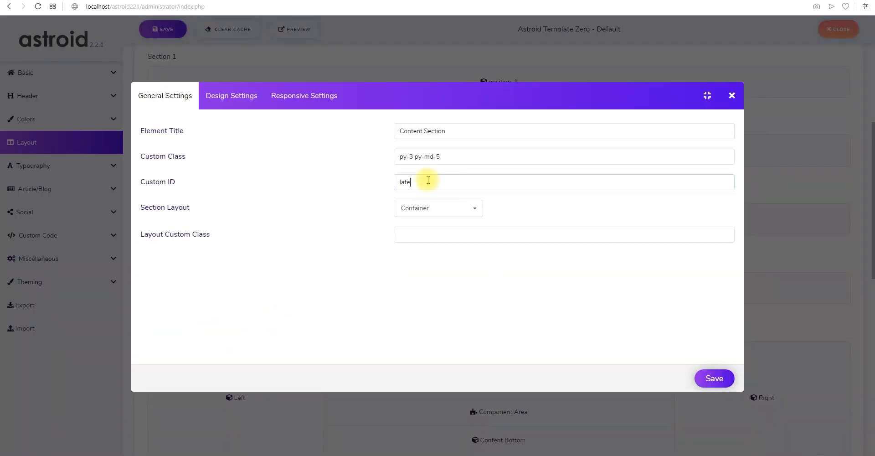
{"action": "left_click", "coordinate": [714, 369]}
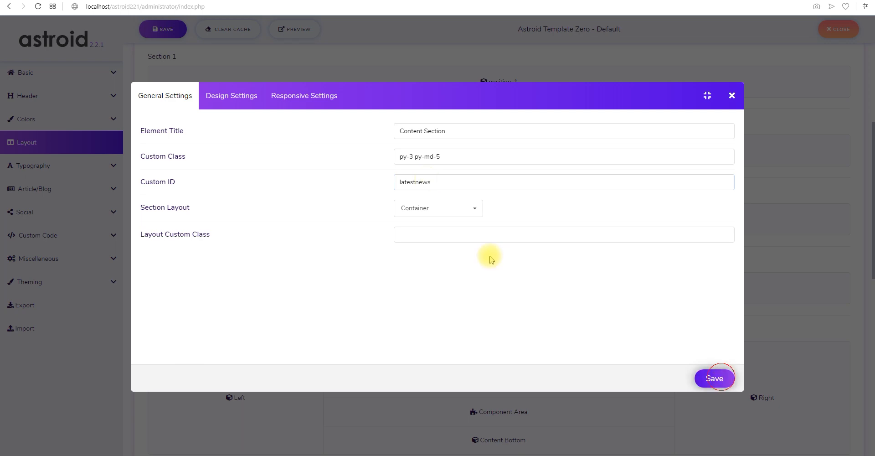
{"action": "left_click", "coordinate": [168, 29]}
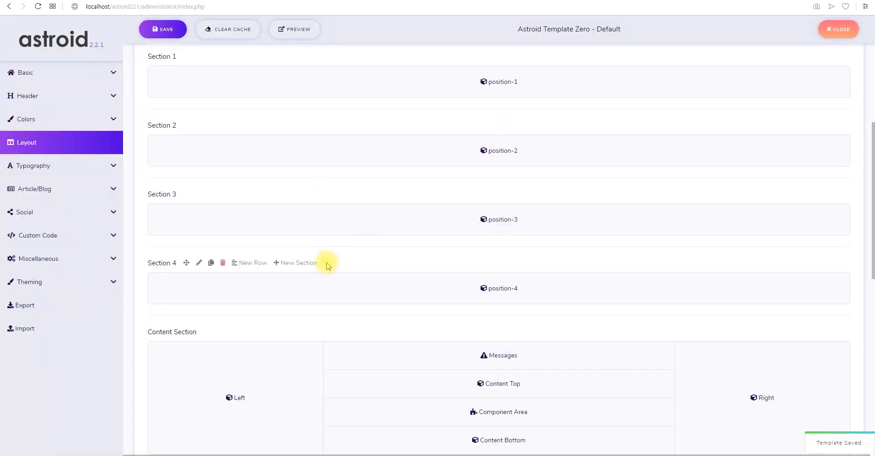
- Set Section 5's Custom ID to "contact" and save the section and the template
{"action": "scroll", "coordinate": [344, 287], "scroll_direction": "down", "scroll_amount": 7}
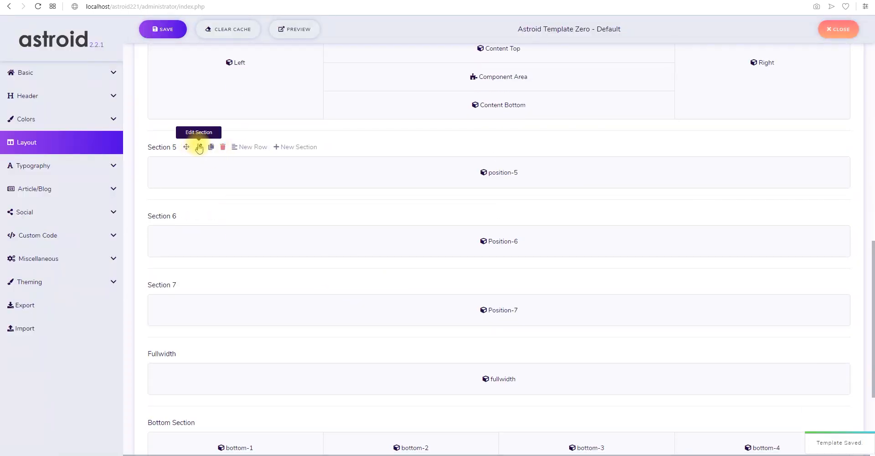
{"action": "left_click", "coordinate": [197, 146]}
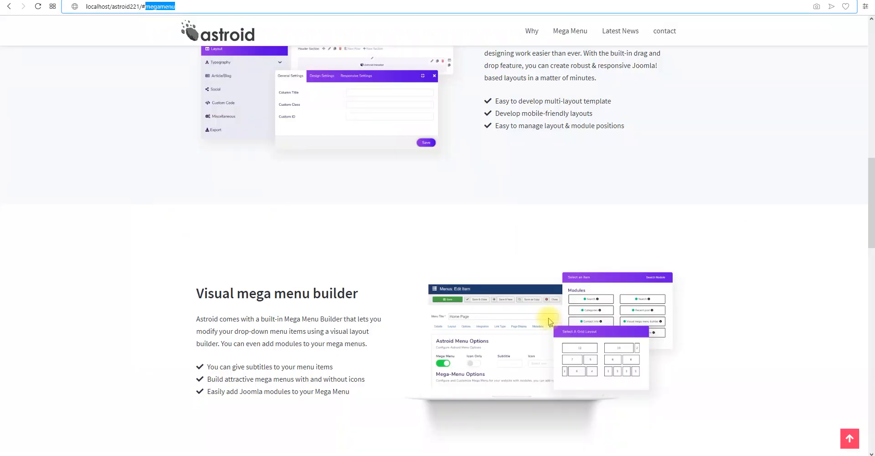
{"action": "scroll", "coordinate": [549, 321], "scroll_direction": "down", "scroll_amount": 3}
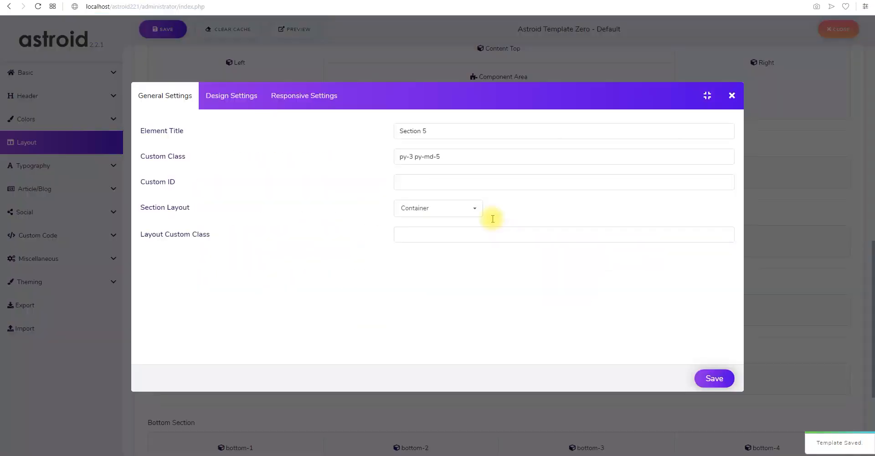
{"action": "left_click", "coordinate": [436, 179]}
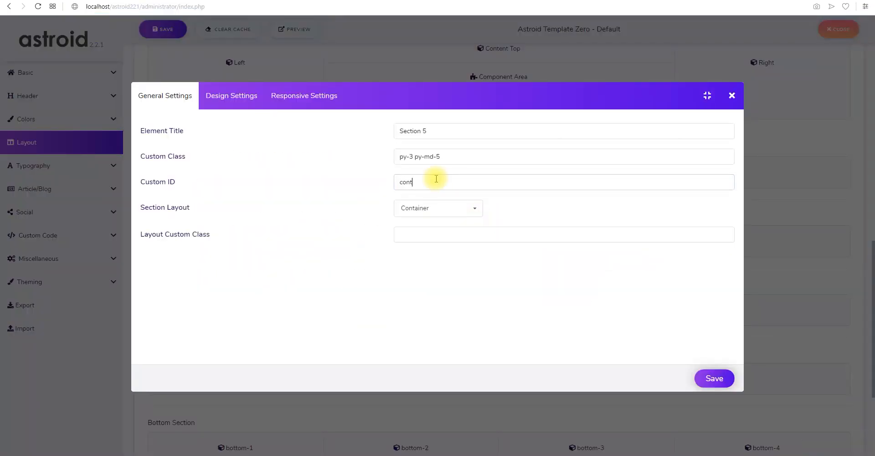
{"action": "left_click", "coordinate": [707, 389]}
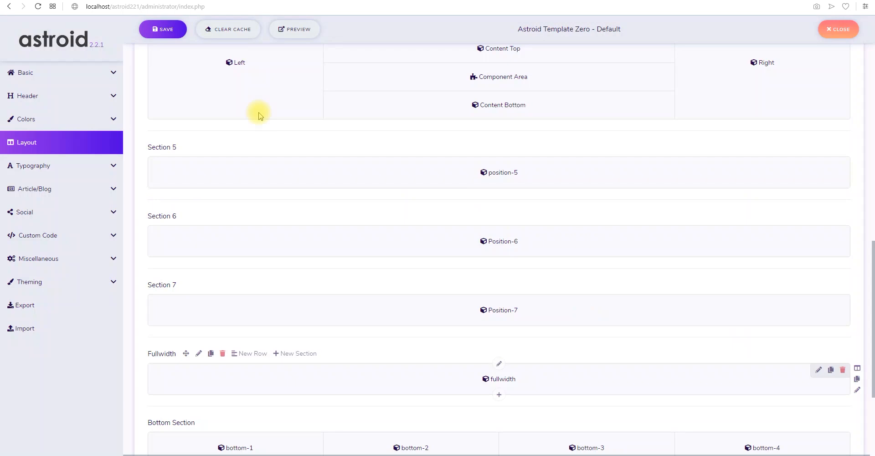
{"action": "left_click", "coordinate": [162, 30]}
{"action": "left_click", "coordinate": [224, 41]}
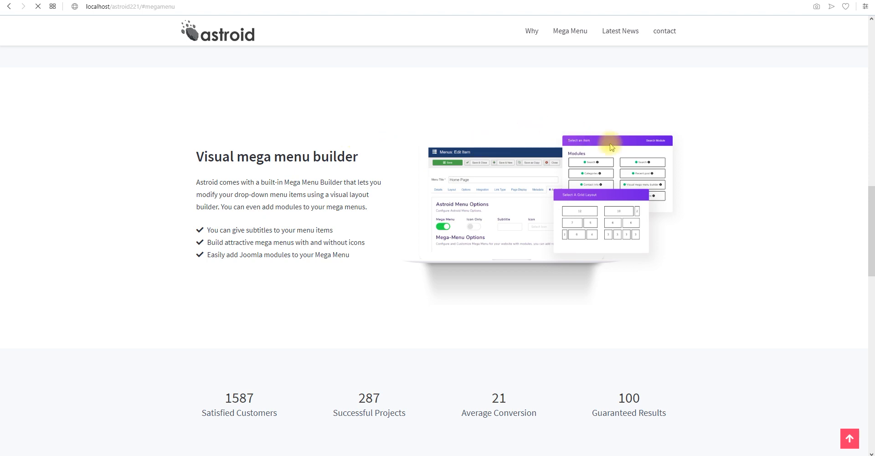
- Test the contact, Latest News, Mega Menu and Why links in the home page's header menu
{"action": "scroll", "coordinate": [663, 75], "scroll_direction": "up", "scroll_amount": 1}
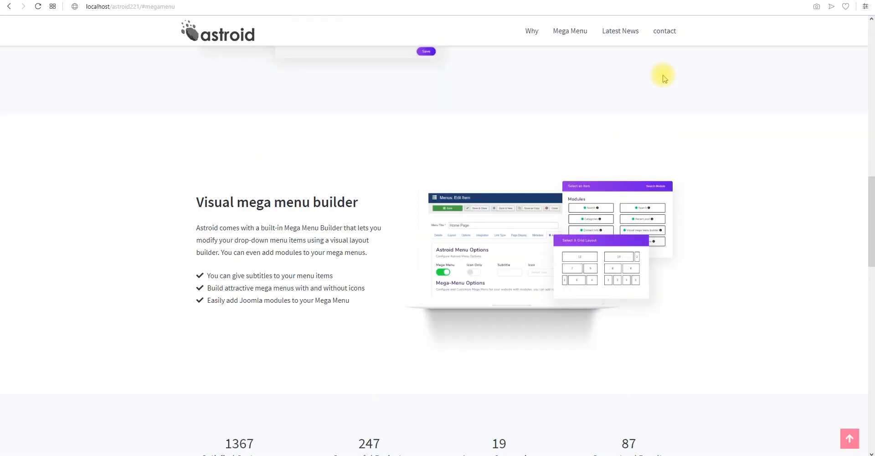
{"action": "left_click", "coordinate": [665, 31]}
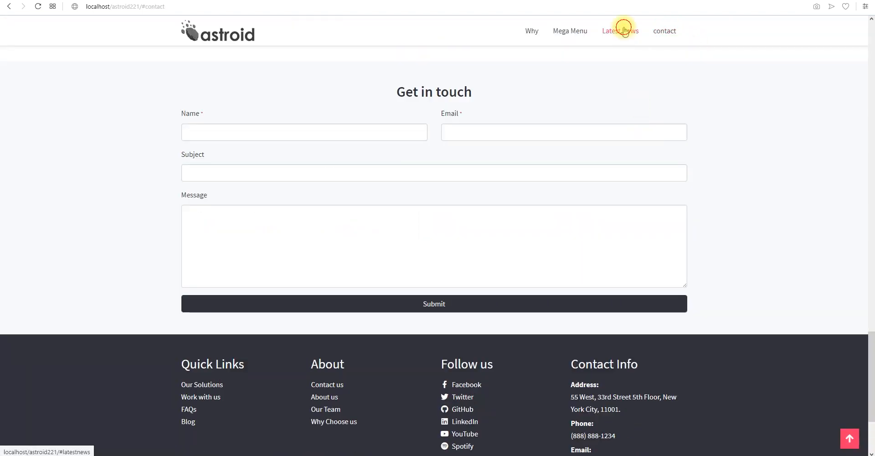
{"action": "left_click", "coordinate": [621, 30]}
{"action": "left_click", "coordinate": [570, 31]}
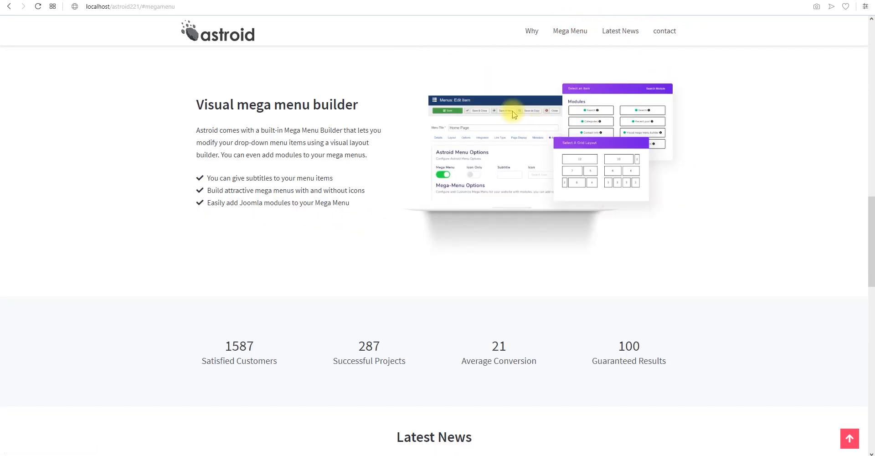
{"action": "left_click", "coordinate": [530, 32]}
{"action": "scroll", "coordinate": [526, 129], "scroll_direction": "up", "scroll_amount": 2}
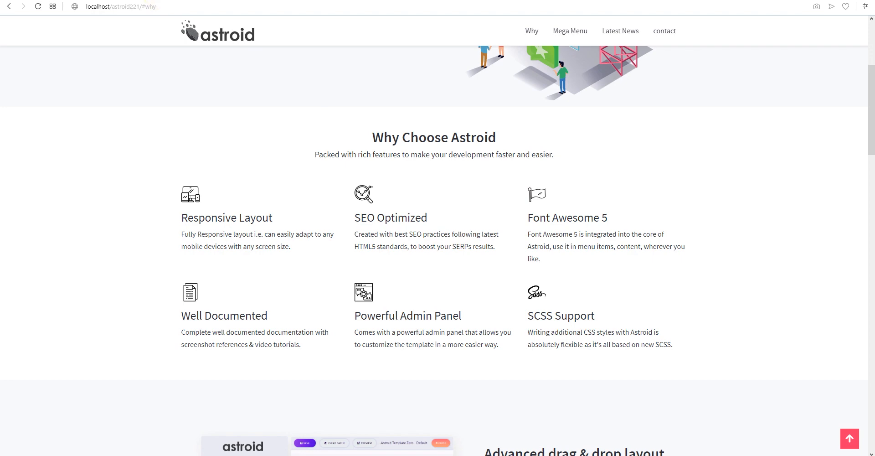
{"action": "left_click", "coordinate": [559, 36]}
{"action": "left_click", "coordinate": [528, 31]}
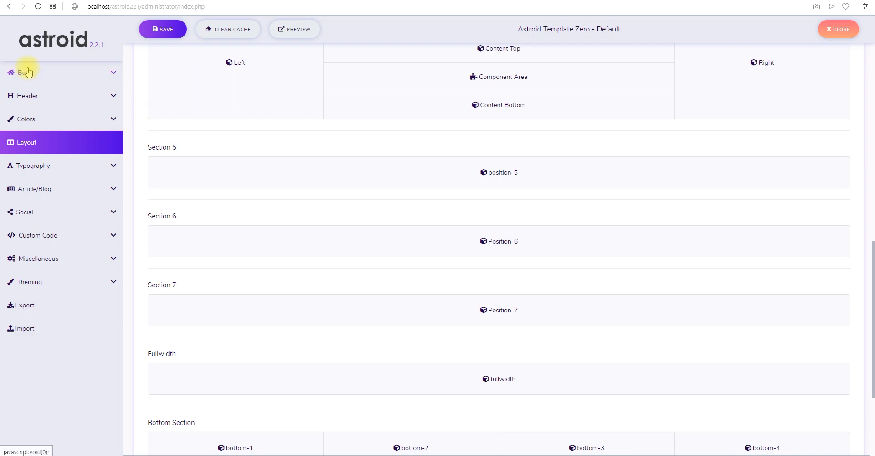
- Enable Smooth Scroll in the template's basic settings and set the Scroll Speed to 500 ms
{"action": "left_click", "coordinate": [27, 72]}
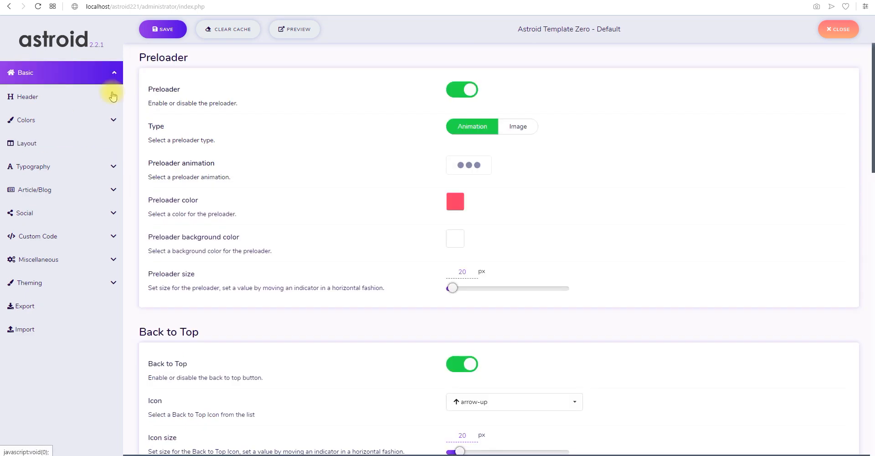
{"action": "scroll", "coordinate": [323, 219], "scroll_direction": "down", "scroll_amount": 3}
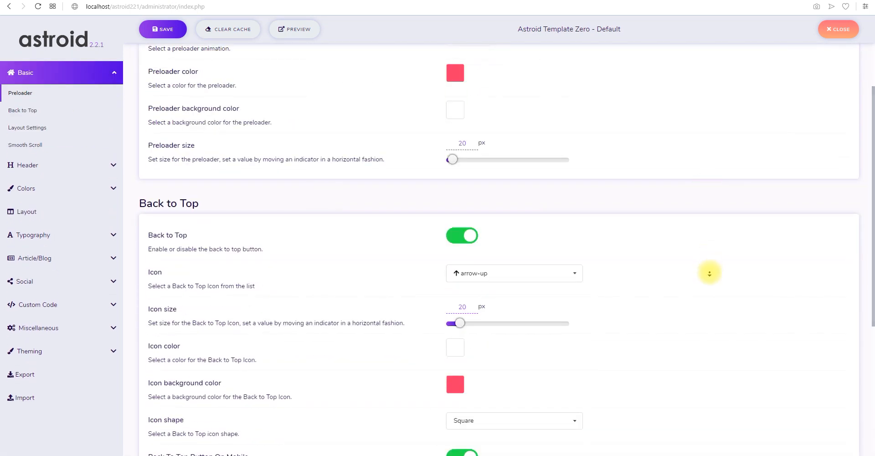
{"action": "scroll", "coordinate": [708, 272], "scroll_direction": "down", "scroll_amount": 5}
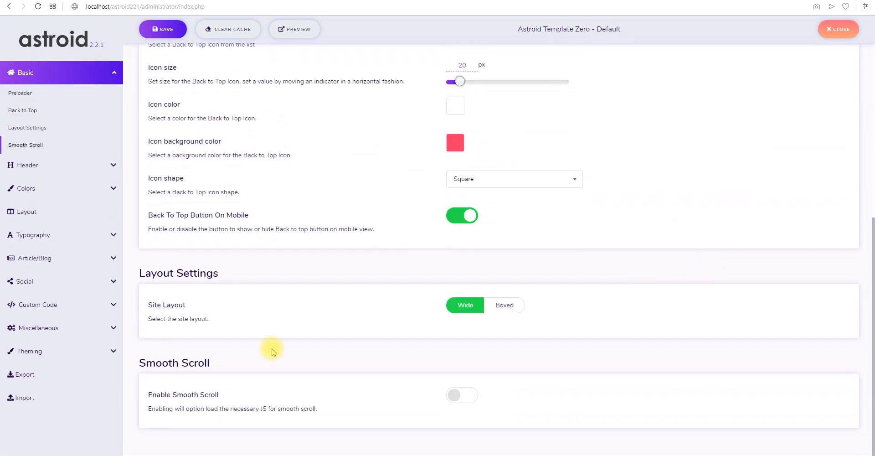
{"action": "left_click", "coordinate": [456, 395]}
{"action": "scroll", "coordinate": [322, 356], "scroll_direction": "down", "scroll_amount": 2}
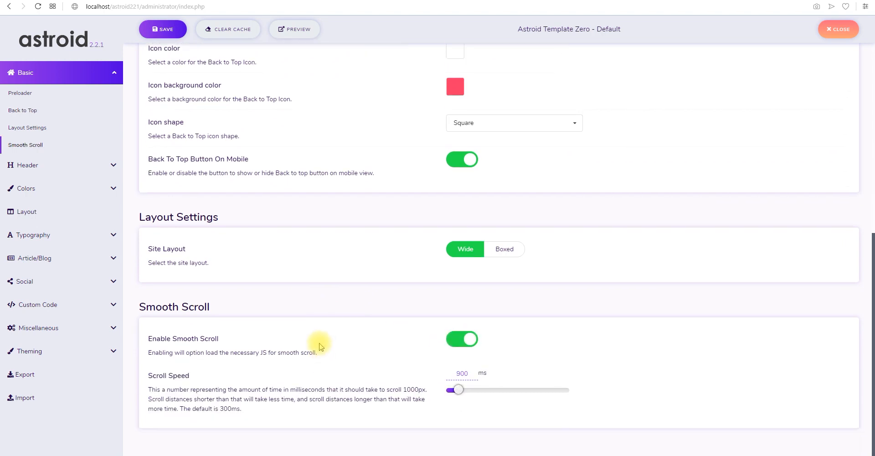
{"action": "double_click", "coordinate": [467, 371]}
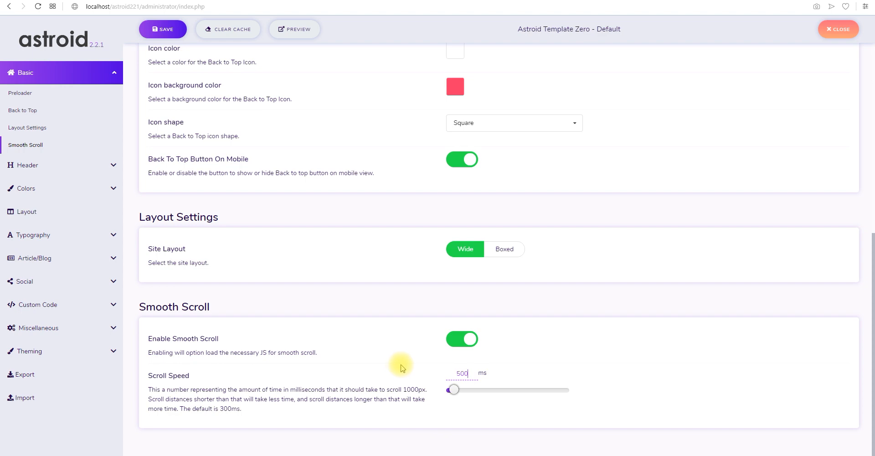
- Save the template's smooth scroll settings and clear the cache
{"action": "left_click", "coordinate": [163, 29]}
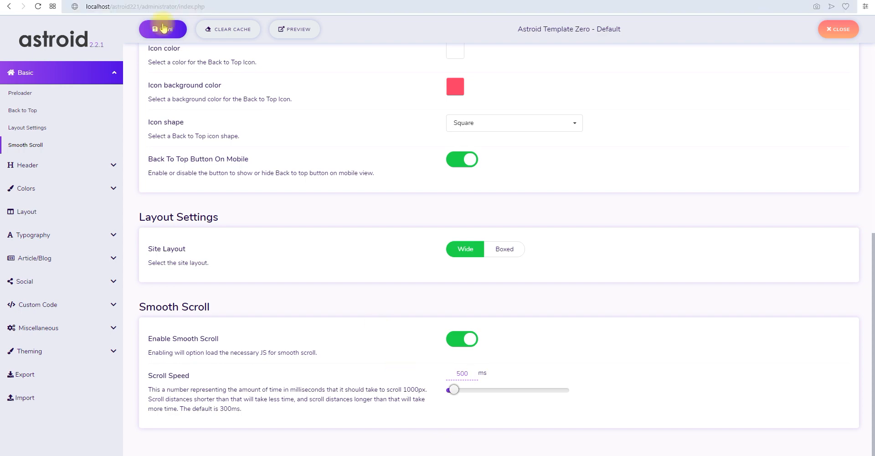
{"action": "left_click", "coordinate": [218, 35]}
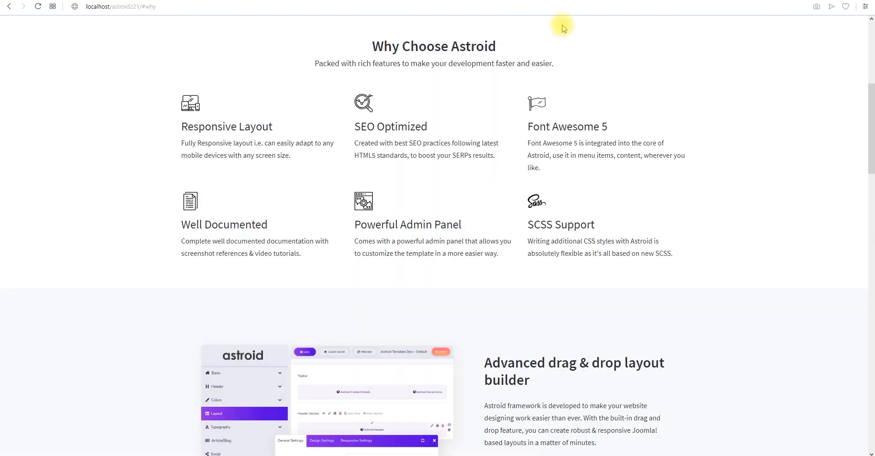
- Test the smooth scrolling on the home page with the Mega Menu, Latest News, Why and contact links in the header menu
{"action": "scroll", "coordinate": [571, 53], "scroll_direction": "up", "scroll_amount": 2}
{"action": "left_click", "coordinate": [614, 30]}
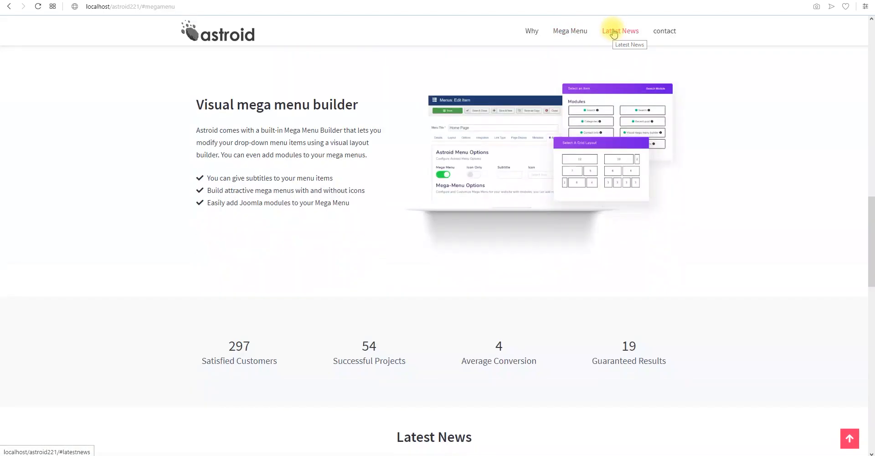
{"action": "left_click", "coordinate": [531, 32]}
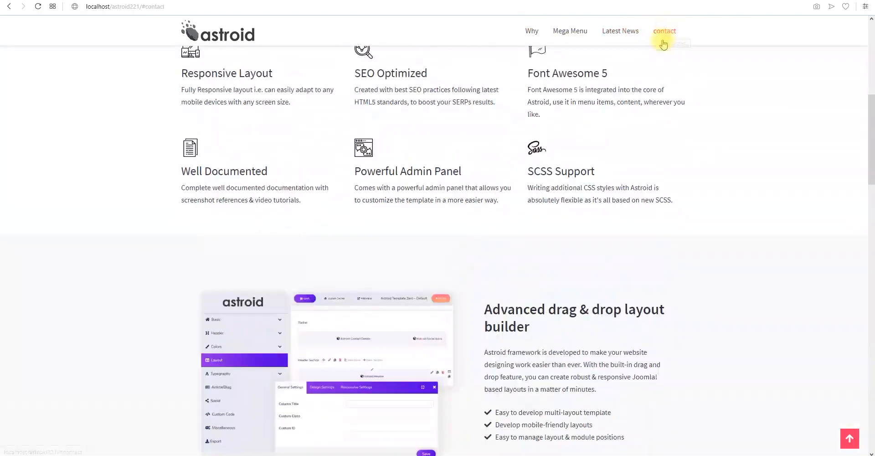
{"action": "left_click", "coordinate": [664, 30]}
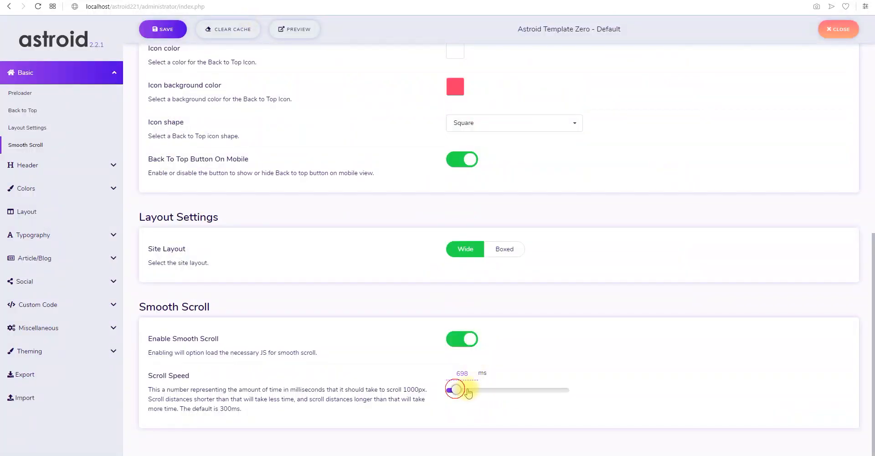
- Raise the template's Scroll Speed to 3735 ms and save the template
{"action": "left_click_drag", "start_coordinate": [468, 390], "coordinate": [509, 391]}
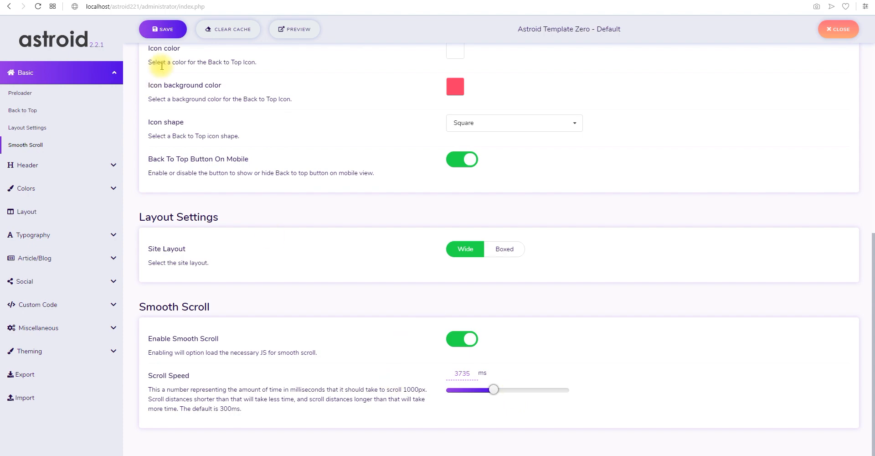
{"action": "left_click", "coordinate": [167, 36]}
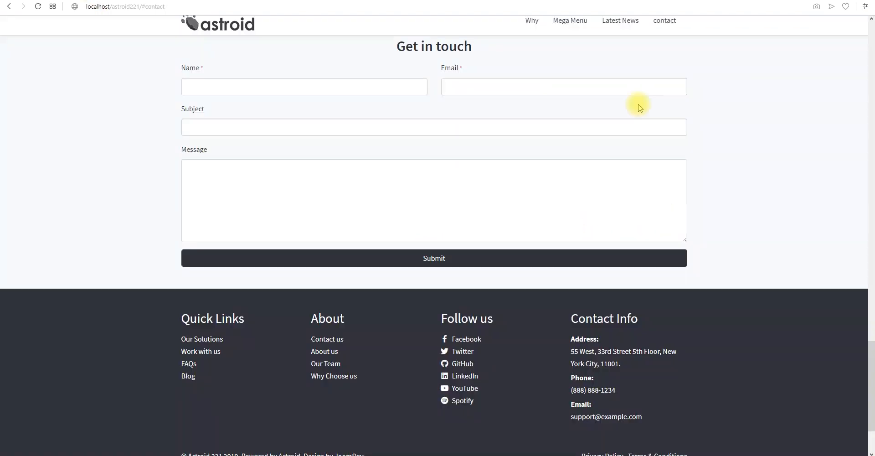
- Check the slower scrolling on the home page with the header menu's Latest News link
{"action": "scroll", "coordinate": [611, 82], "scroll_direction": "up", "scroll_amount": 2}
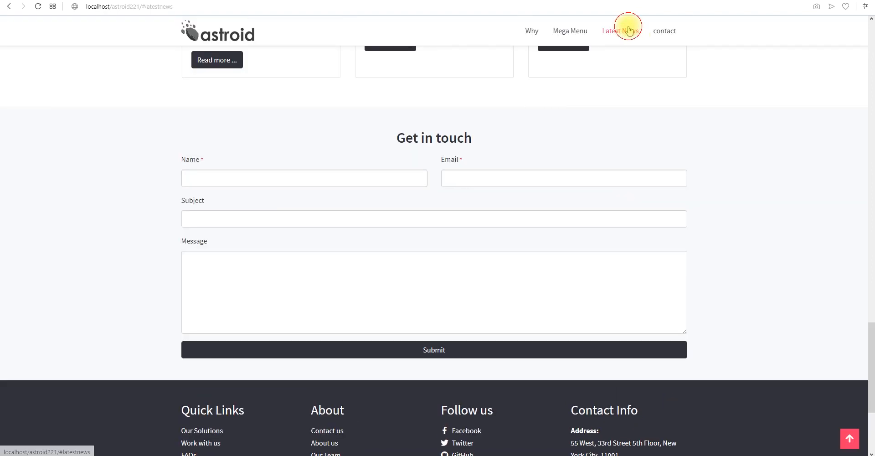
{"action": "left_click", "coordinate": [620, 31]}
{"action": "scroll", "coordinate": [787, 187], "scroll_direction": "up", "scroll_amount": 5}
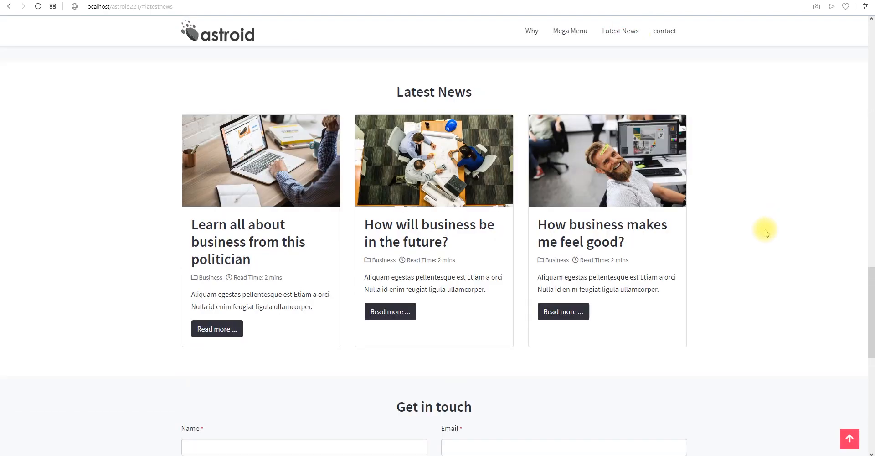
- Switch to the Joomla administrator's menu items and start a new item titled "Blog" in the One page menu
{"action": "left_click", "coordinate": [197, 0]}
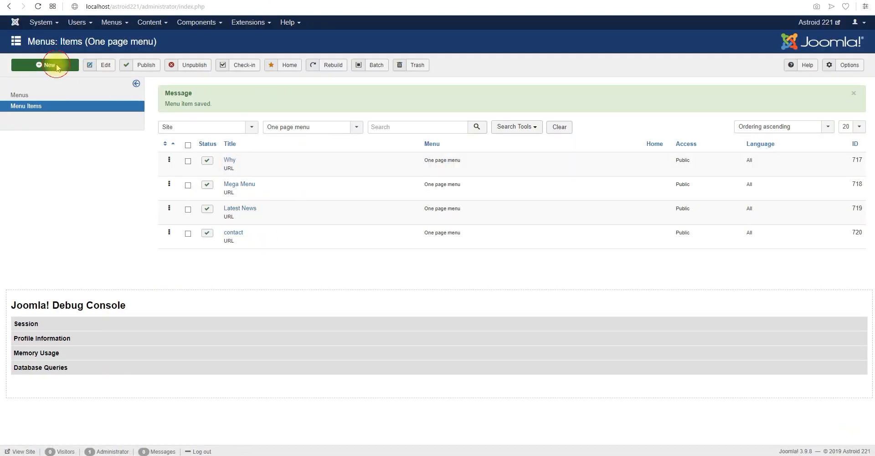
{"action": "left_click", "coordinate": [131, 1]}
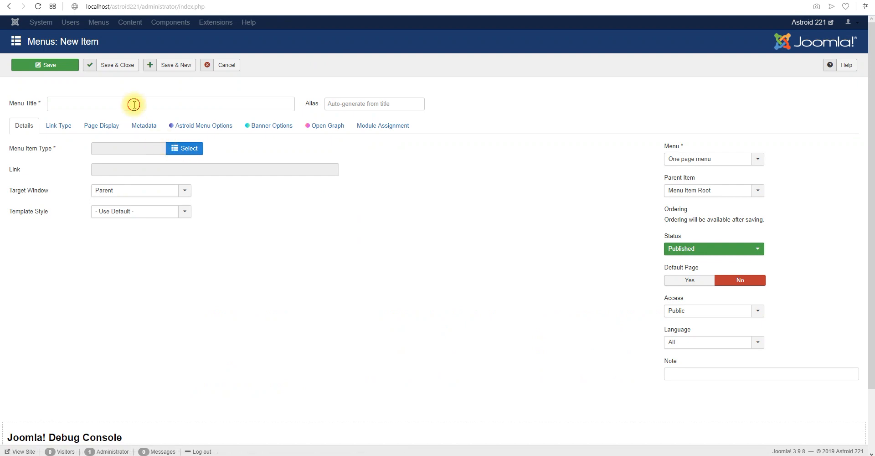
{"action": "left_click", "coordinate": [133, 104]}
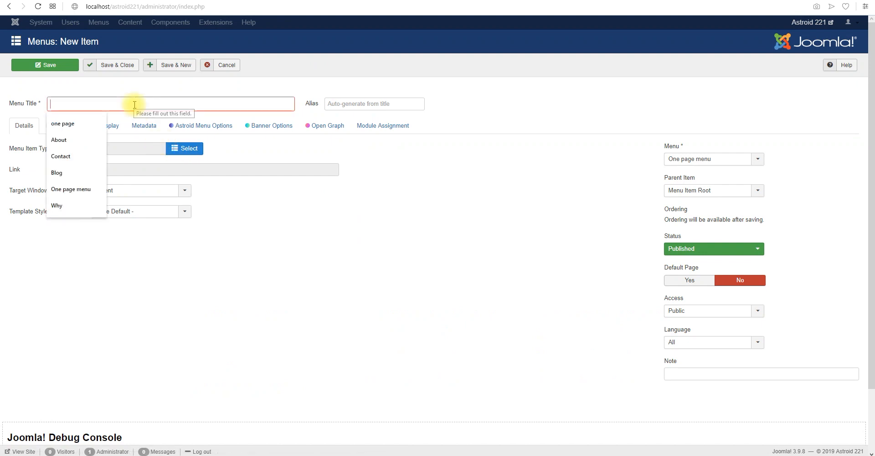
{"action": "type", "text": "Blog"}
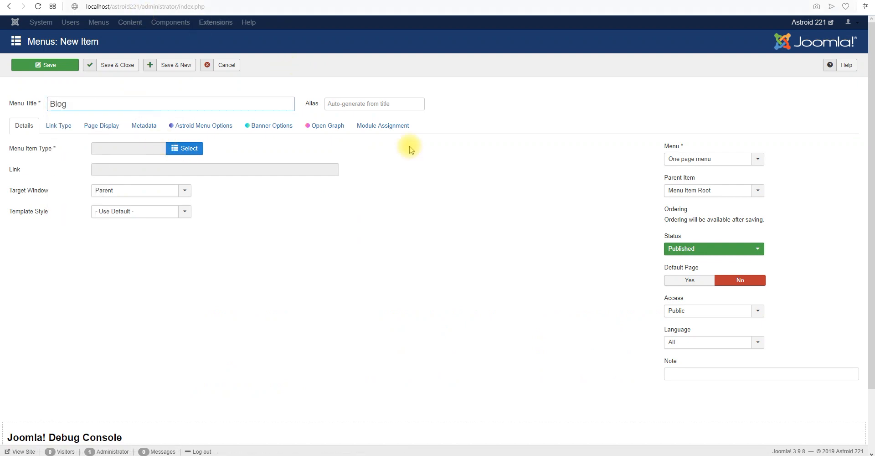
- Set the Blog item's type to Featured Articles and its alias to "blog34", and save and close the item
{"action": "left_click", "coordinate": [187, 149]}
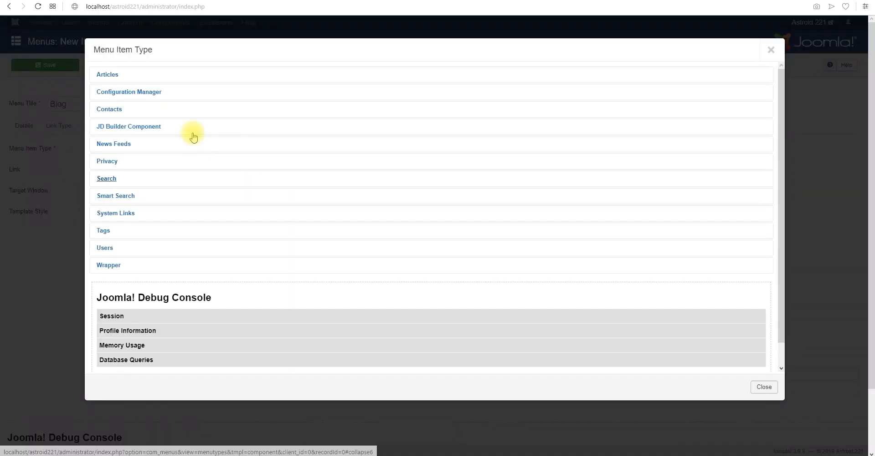
{"action": "left_click", "coordinate": [108, 75]}
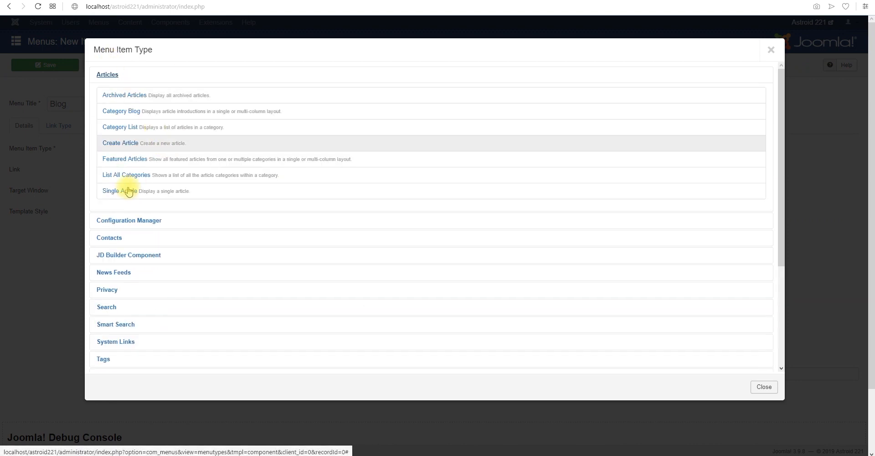
{"action": "left_click", "coordinate": [126, 160]}
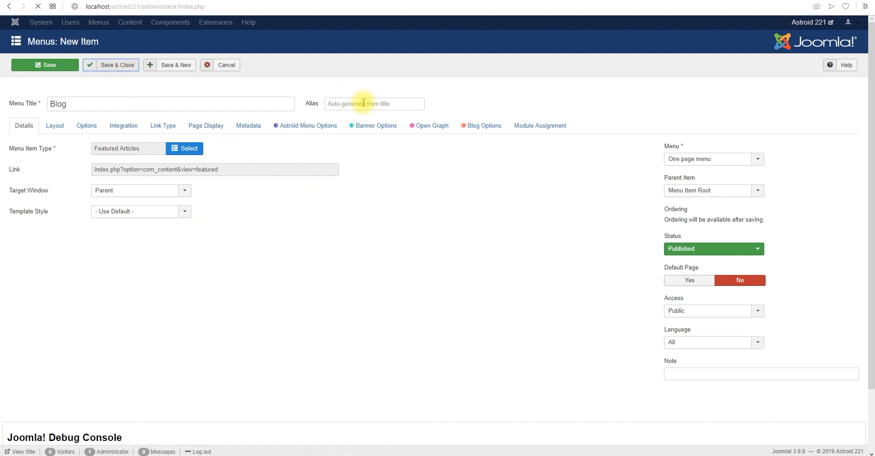
{"action": "left_click", "coordinate": [357, 136]}
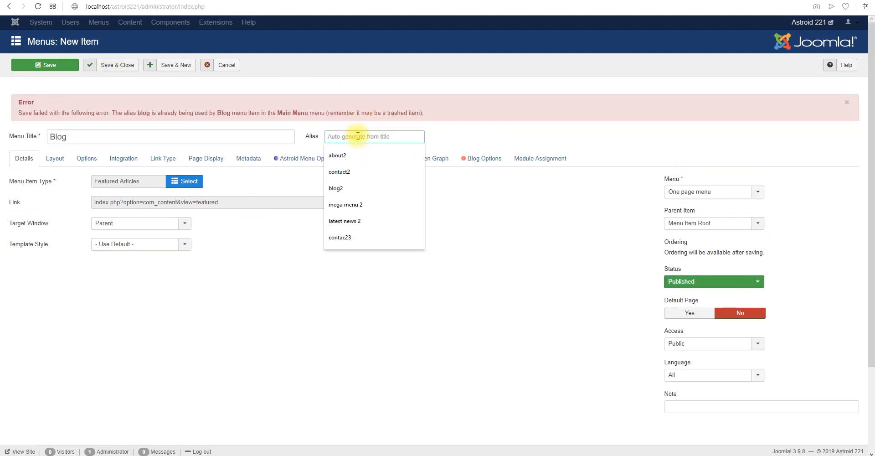
{"action": "type", "text": "blog3"}
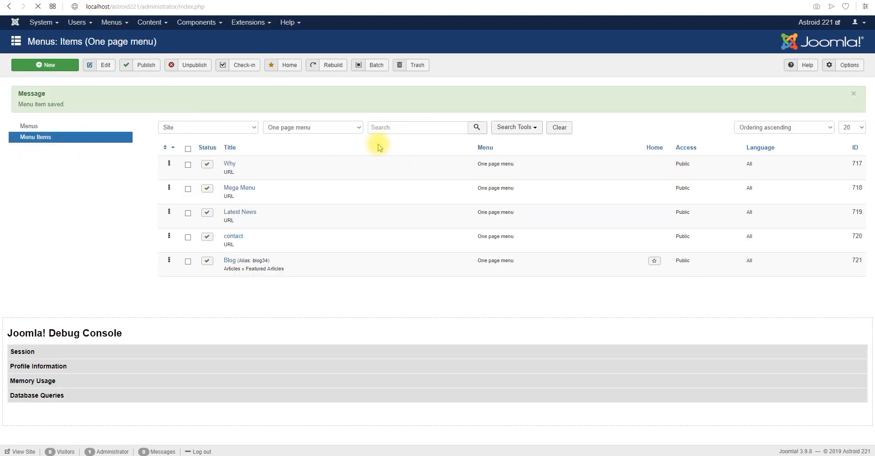
- Reload the home page and test the Blog, contact, Latest News, Mega Menu and Why links in its header menu
{"action": "left_click", "coordinate": [192, 0]}
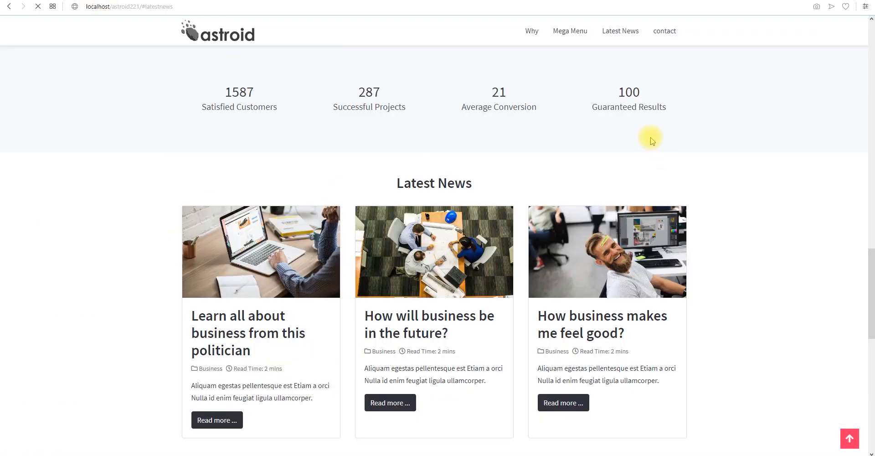
{"action": "scroll", "coordinate": [769, 189], "scroll_direction": "up", "scroll_amount": 3}
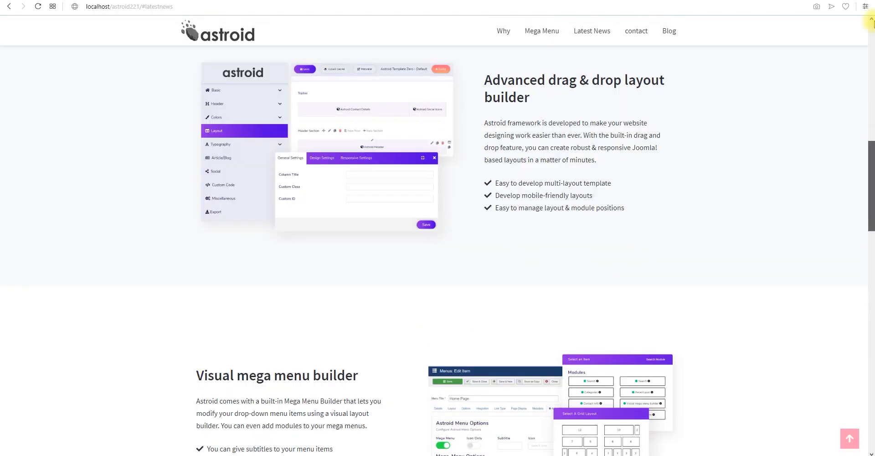
{"action": "scroll", "coordinate": [717, 85], "scroll_direction": "up", "scroll_amount": 1}
{"action": "left_click", "coordinate": [670, 30]}
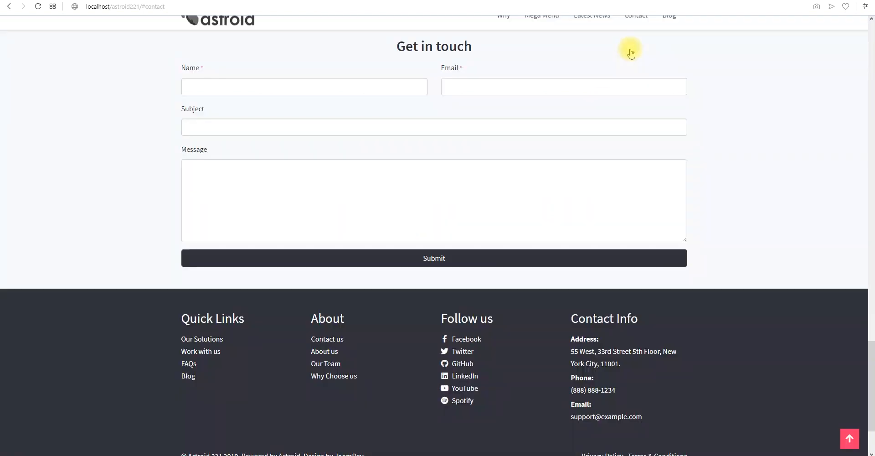
{"action": "scroll", "coordinate": [587, 36], "scroll_direction": "up", "scroll_amount": 1}
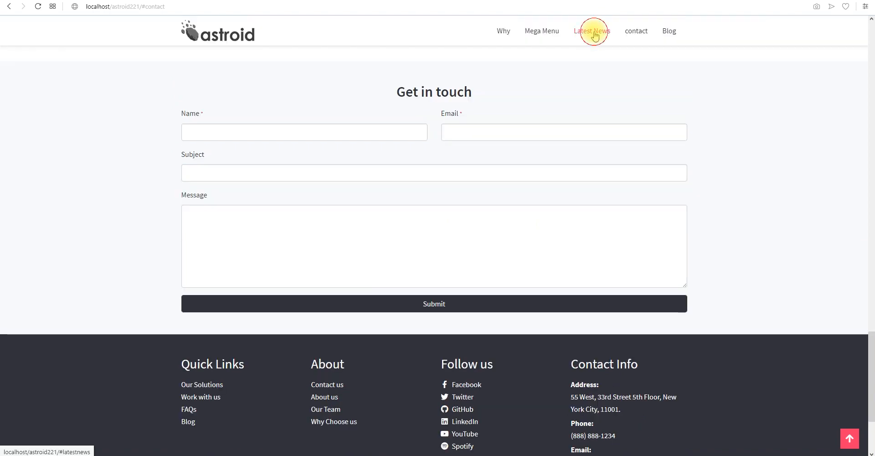
{"action": "left_click", "coordinate": [547, 36]}
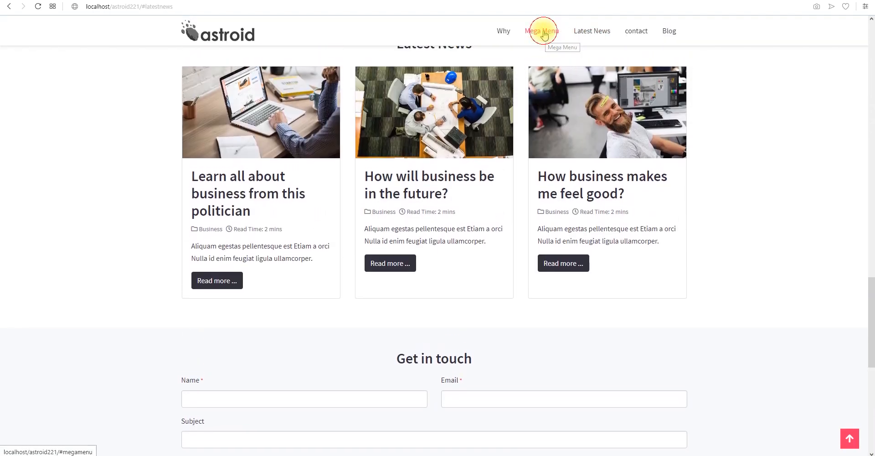
{"action": "left_click", "coordinate": [500, 32]}
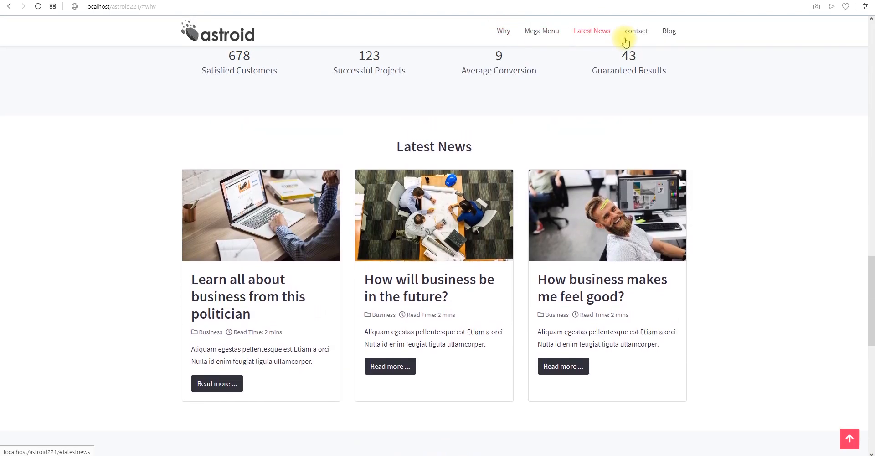